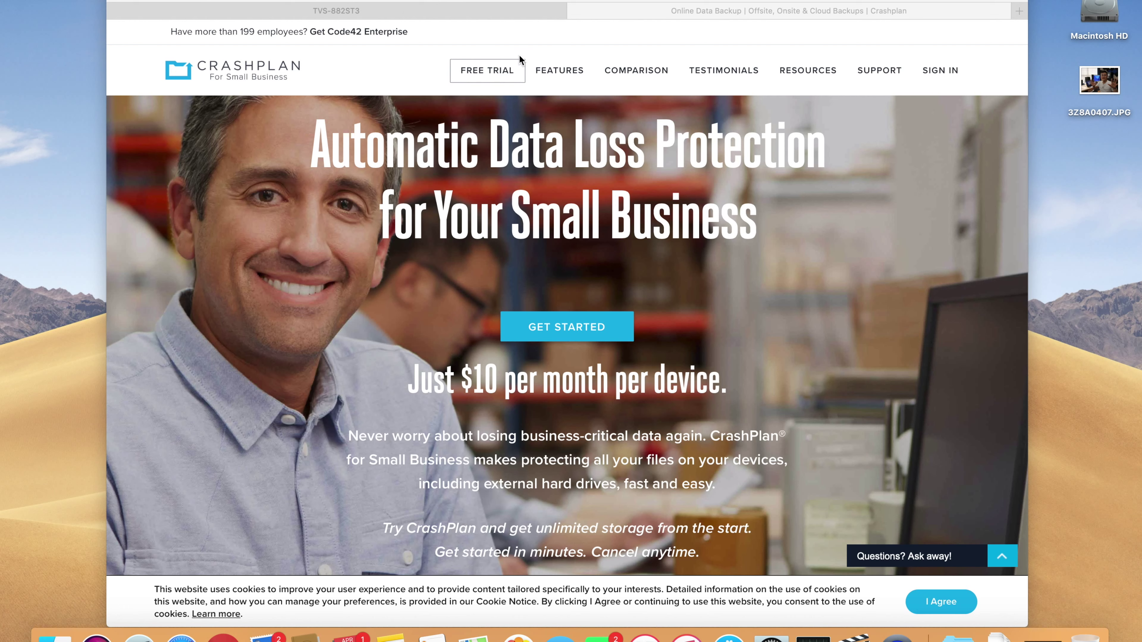
Start the CrashPlan free-trial signup, choose Business Size 1 - 50 Employees and try to continue.
{"action": "left_click", "coordinate": [502, 77]}
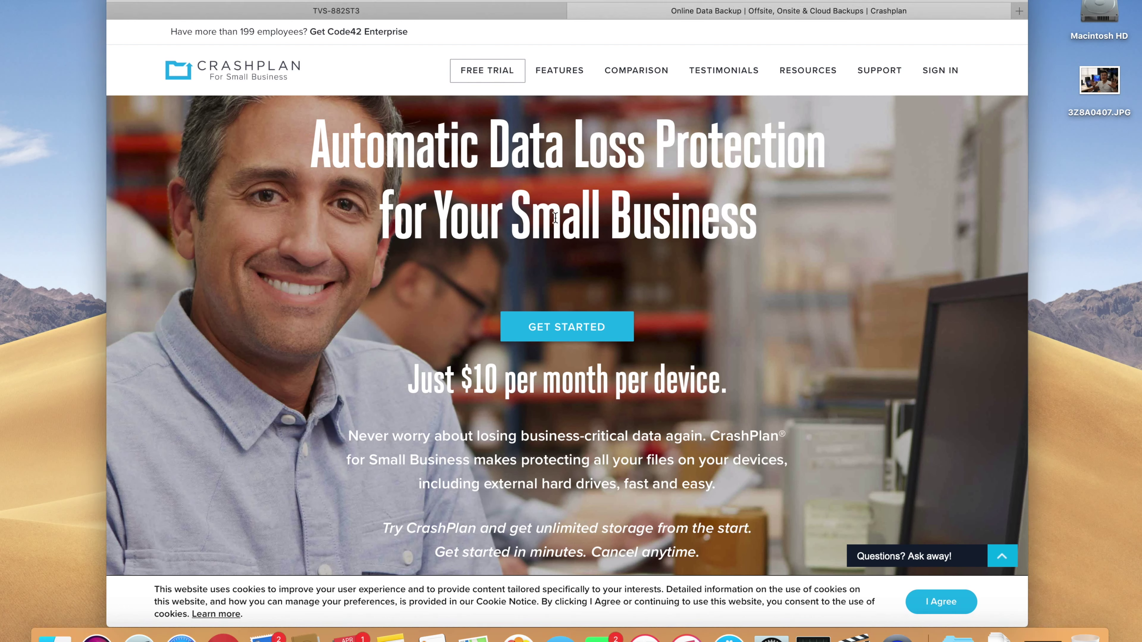
{"action": "left_click", "coordinate": [597, 327]}
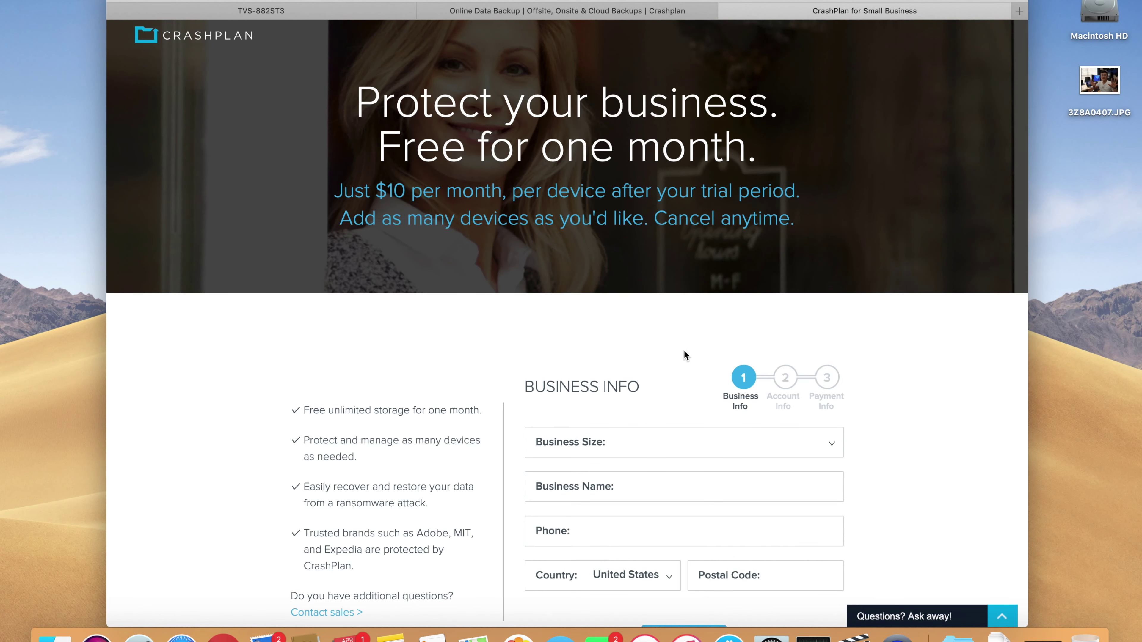
{"action": "left_click", "coordinate": [809, 440]}
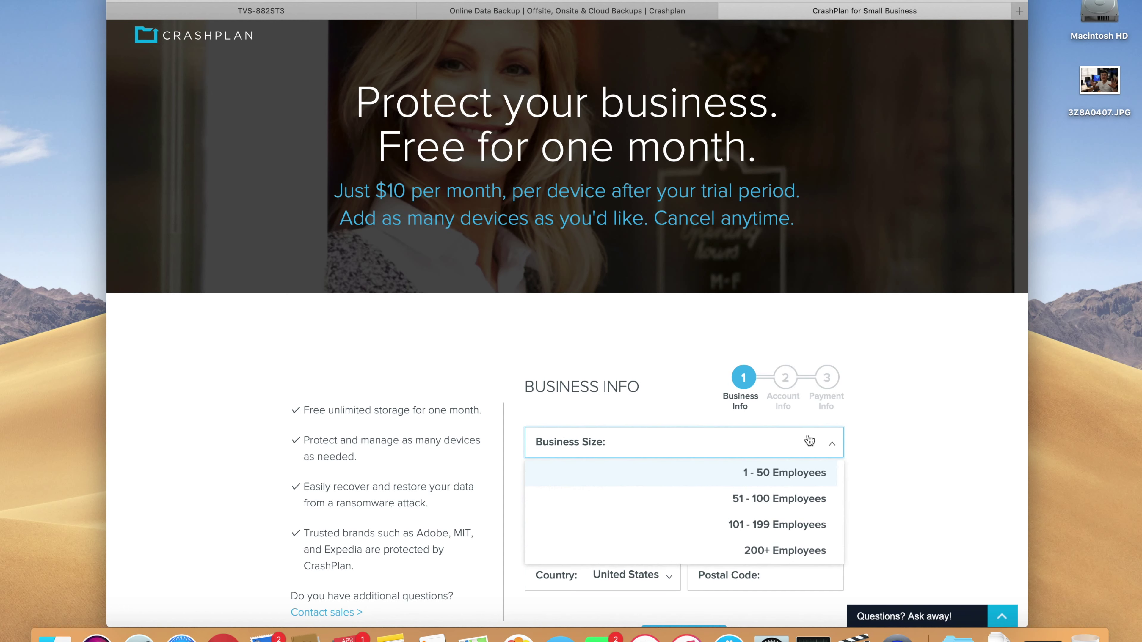
{"action": "left_click", "coordinate": [801, 476]}
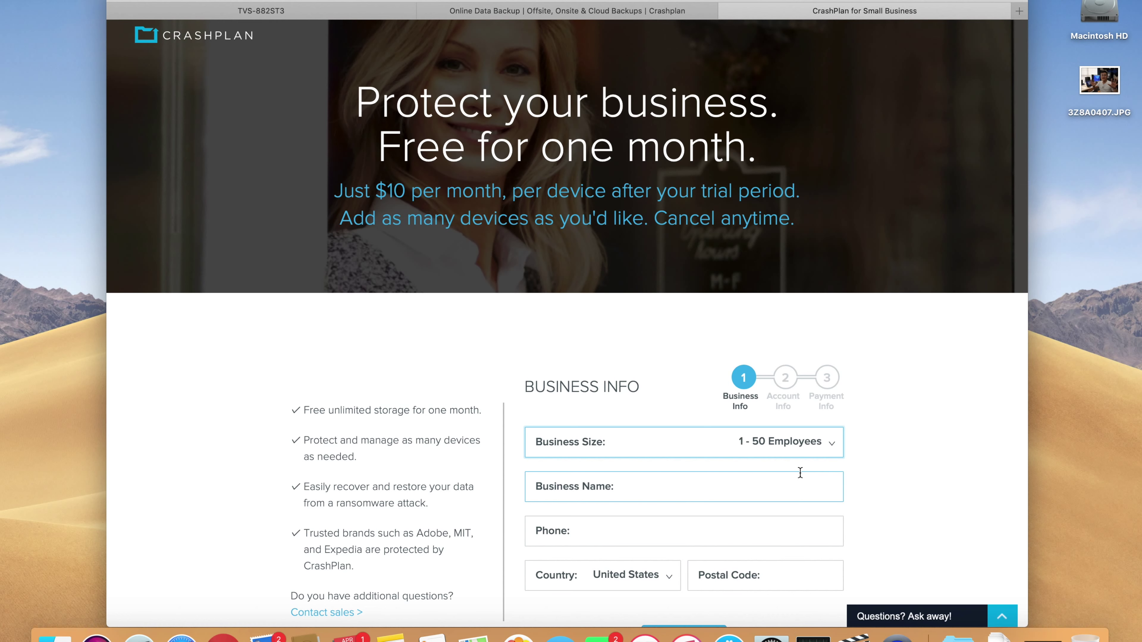
{"action": "scroll", "coordinate": [917, 407], "scroll_direction": "down", "scroll_amount": 3}
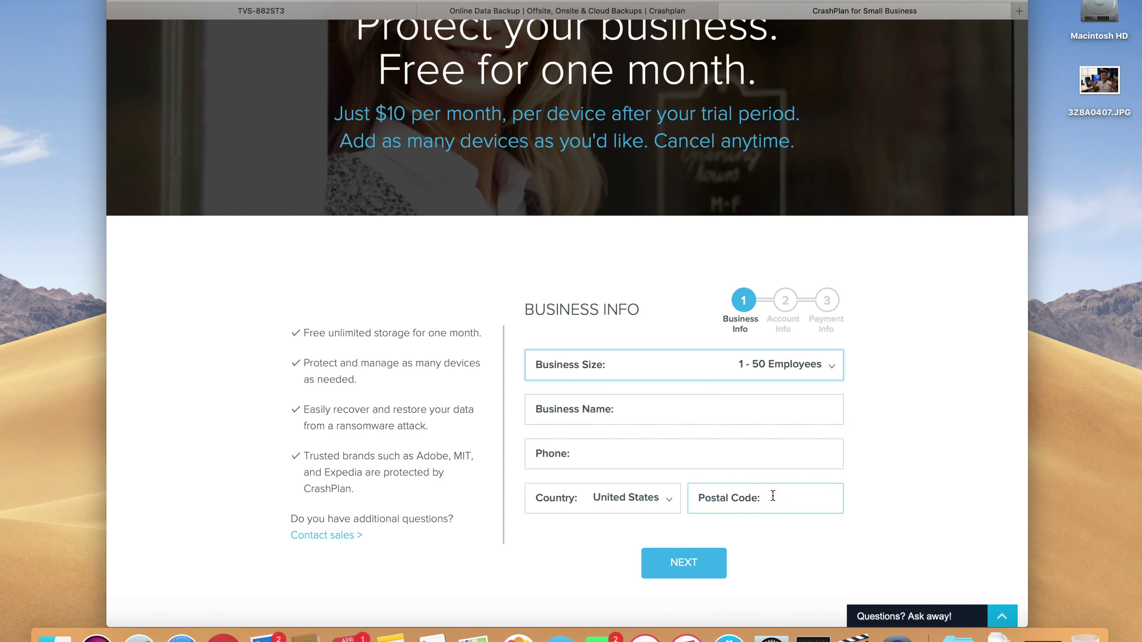
{"action": "left_click", "coordinate": [694, 565]}
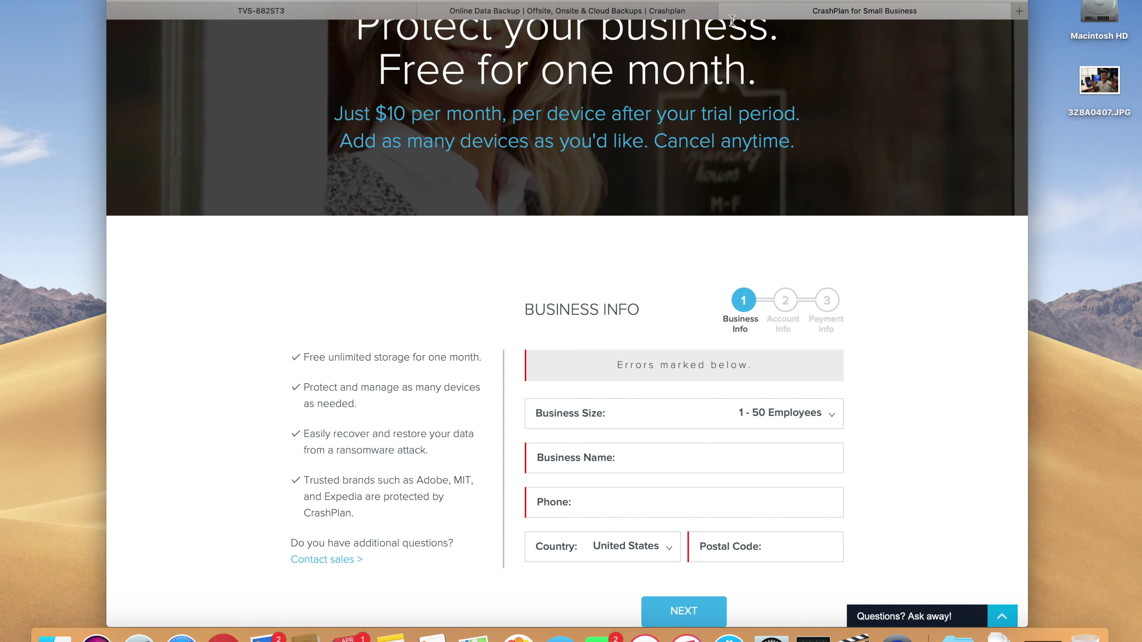
Back on the QTS desktop, install Linux Station from App Center's Utilities apps.
{"action": "left_click", "coordinate": [726, 10]}
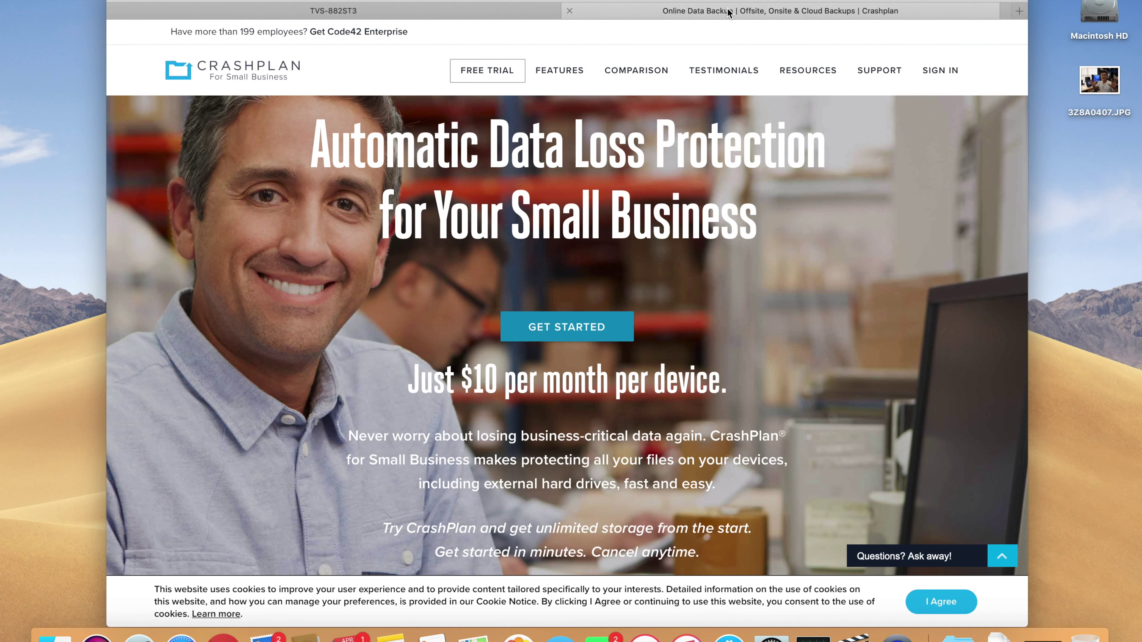
{"action": "left_click", "coordinate": [454, 9]}
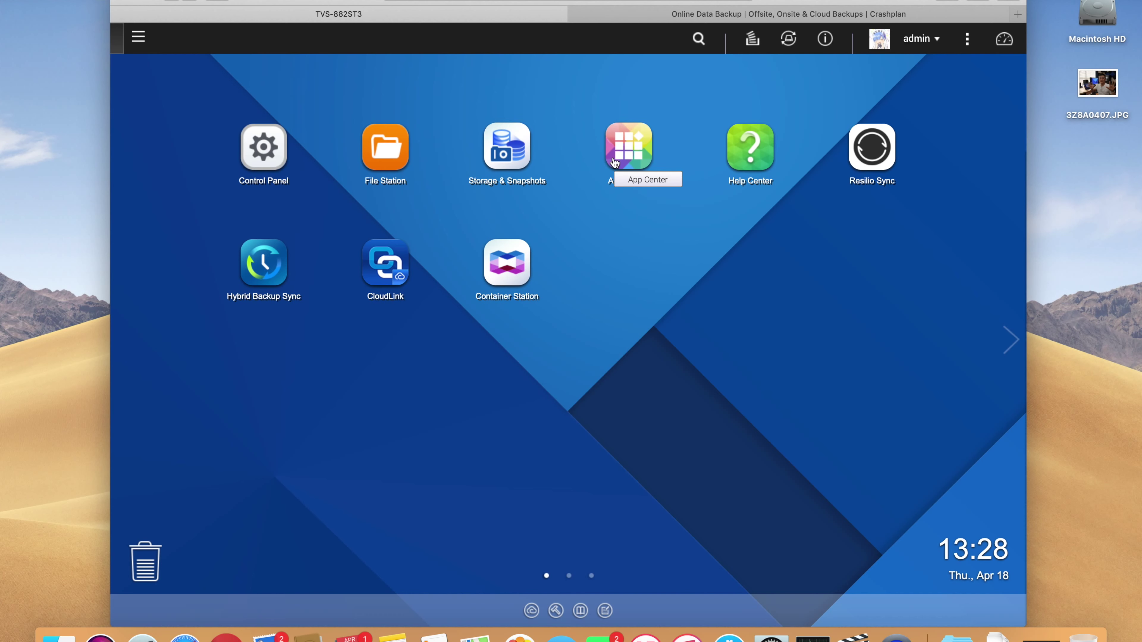
{"action": "left_click", "coordinate": [629, 155]}
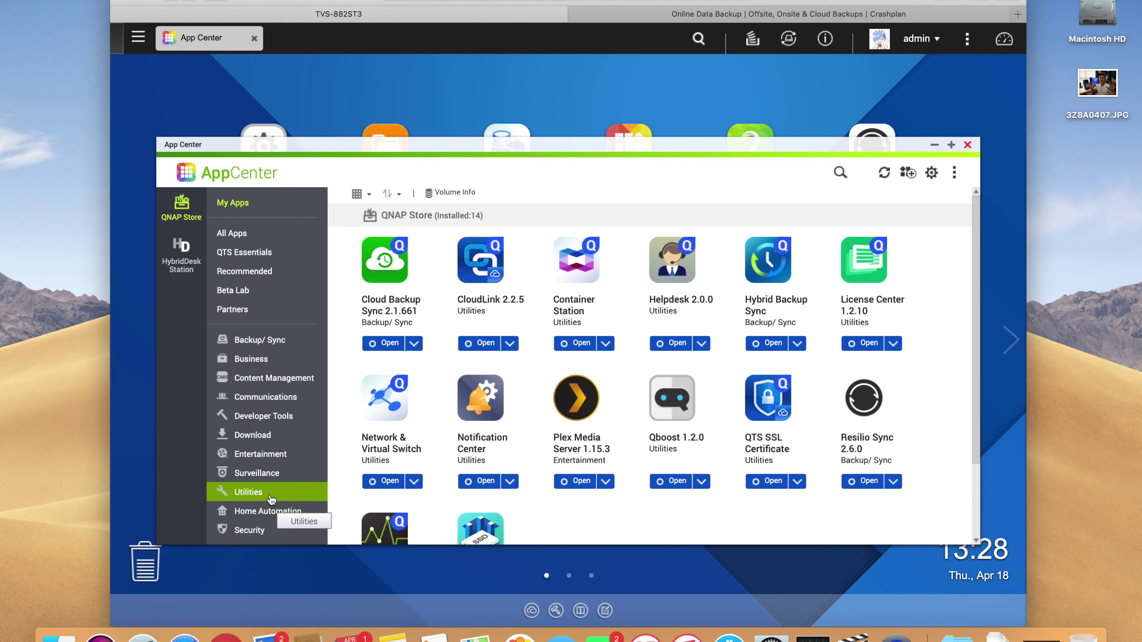
{"action": "left_click", "coordinate": [271, 499]}
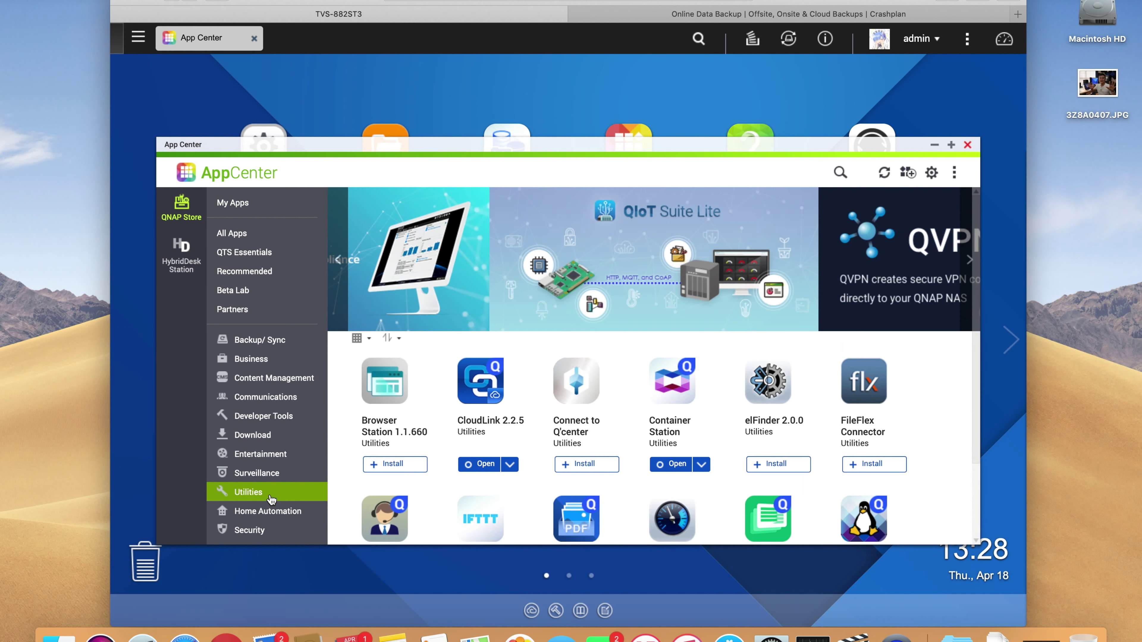
{"action": "scroll", "coordinate": [938, 423], "scroll_direction": "down", "scroll_amount": 5}
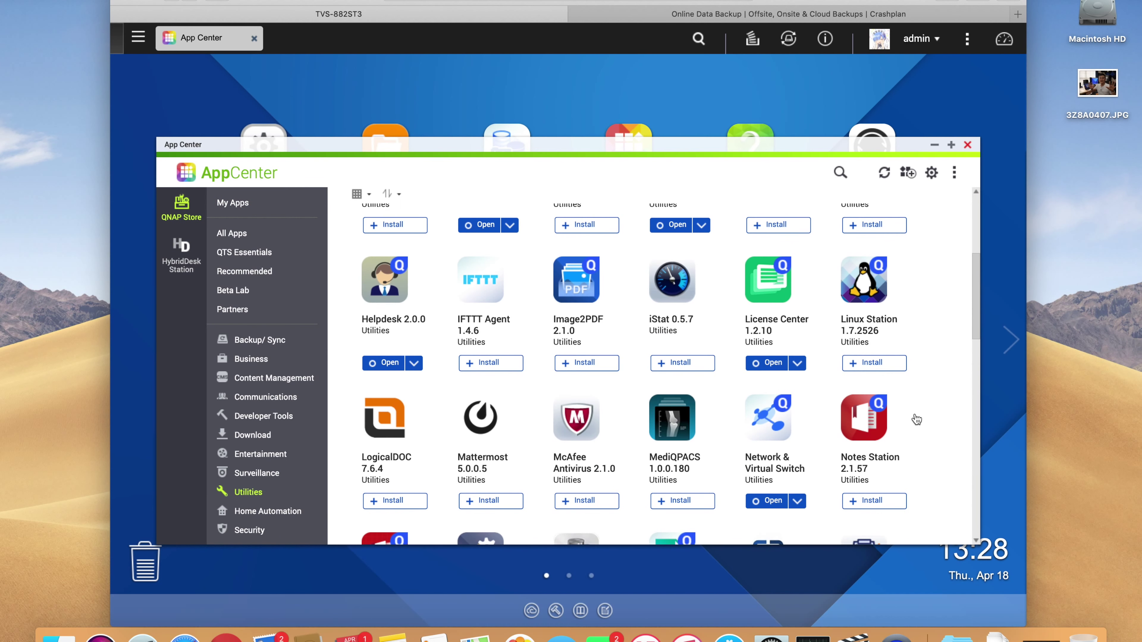
{"action": "left_click", "coordinate": [876, 366]}
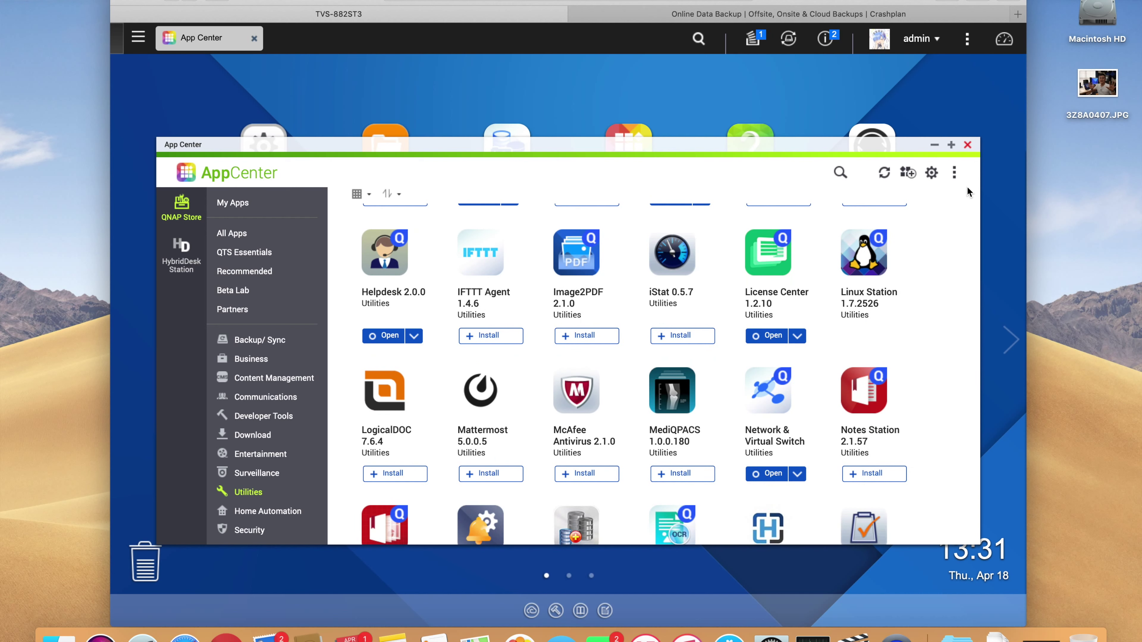
{"action": "left_click", "coordinate": [966, 146]}
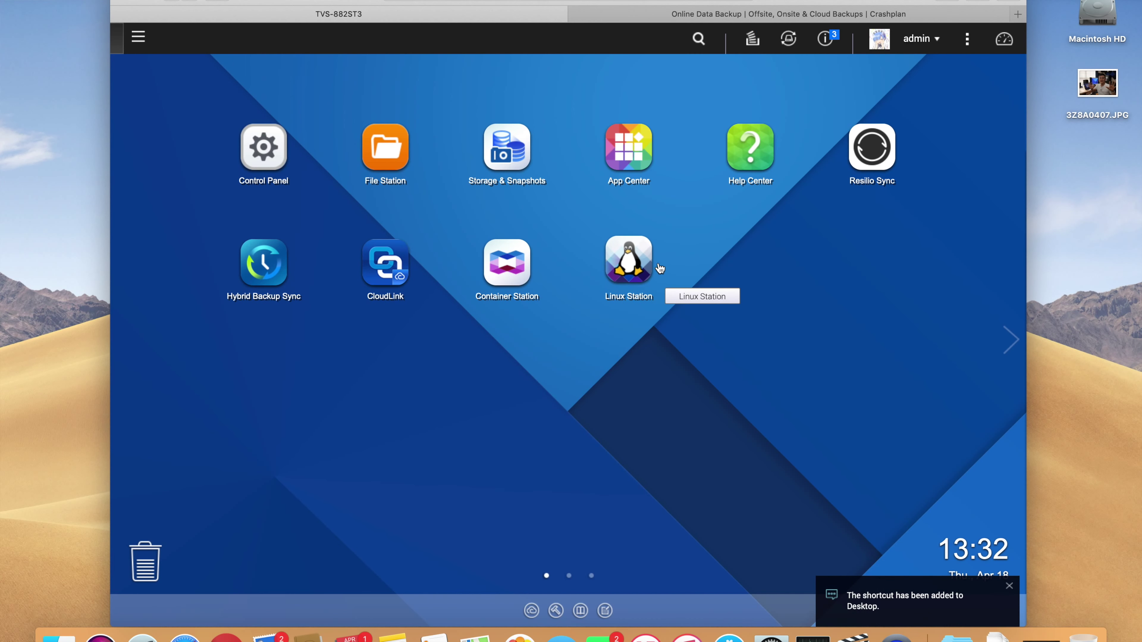
Install the Ubuntu 18.04 add-on in Linux Station and open its remote desktop link.
{"action": "left_click", "coordinate": [628, 267]}
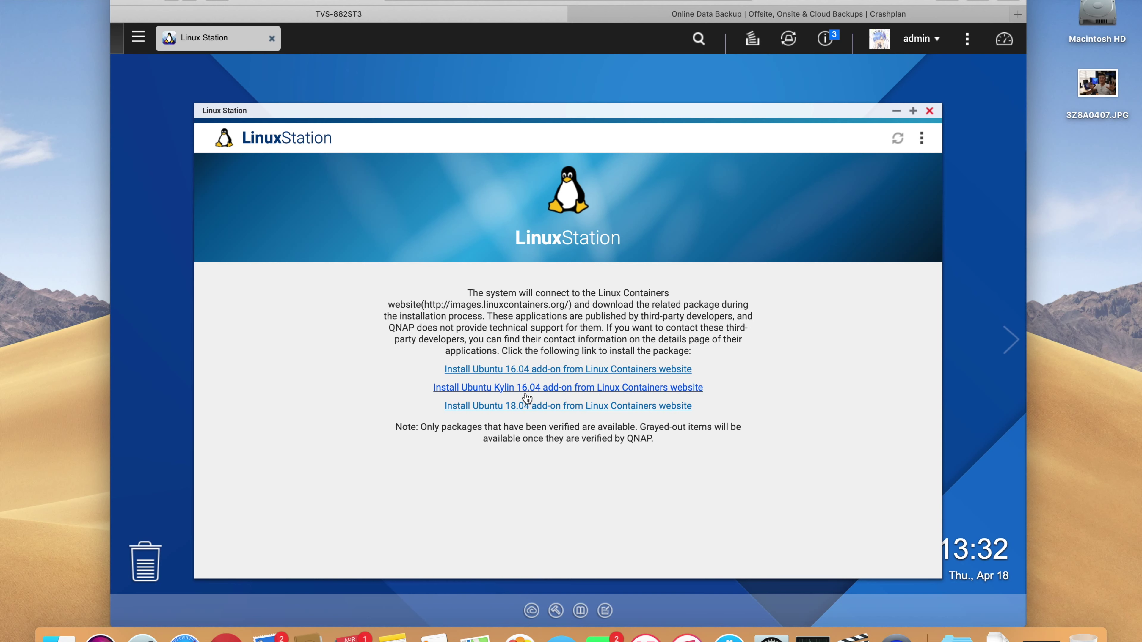
{"action": "left_click", "coordinate": [538, 409]}
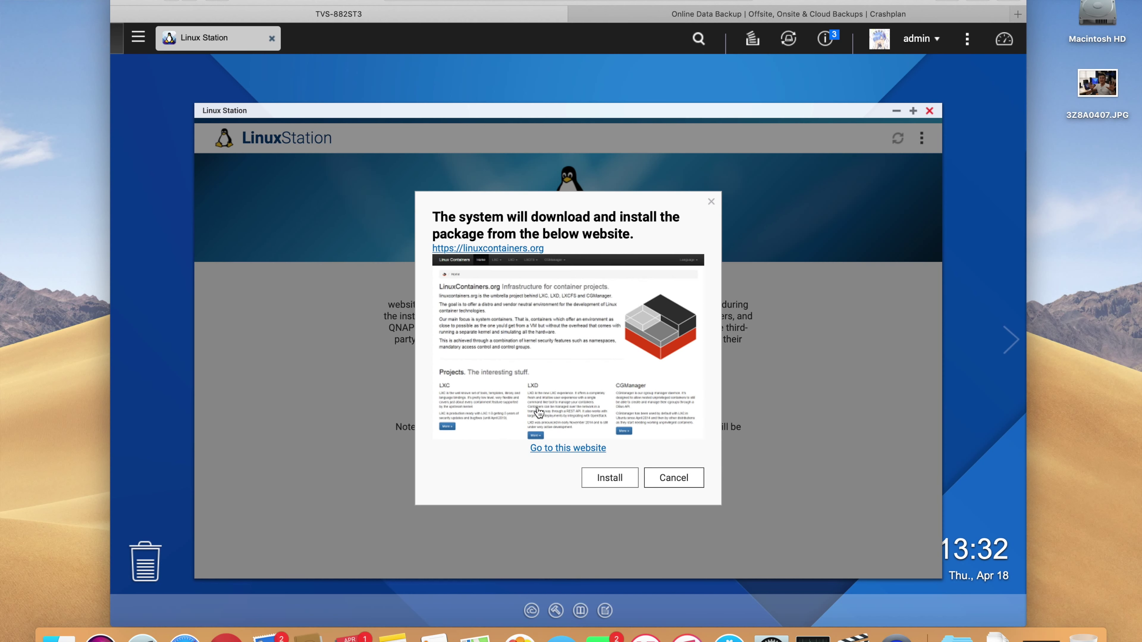
{"action": "left_click", "coordinate": [603, 482]}
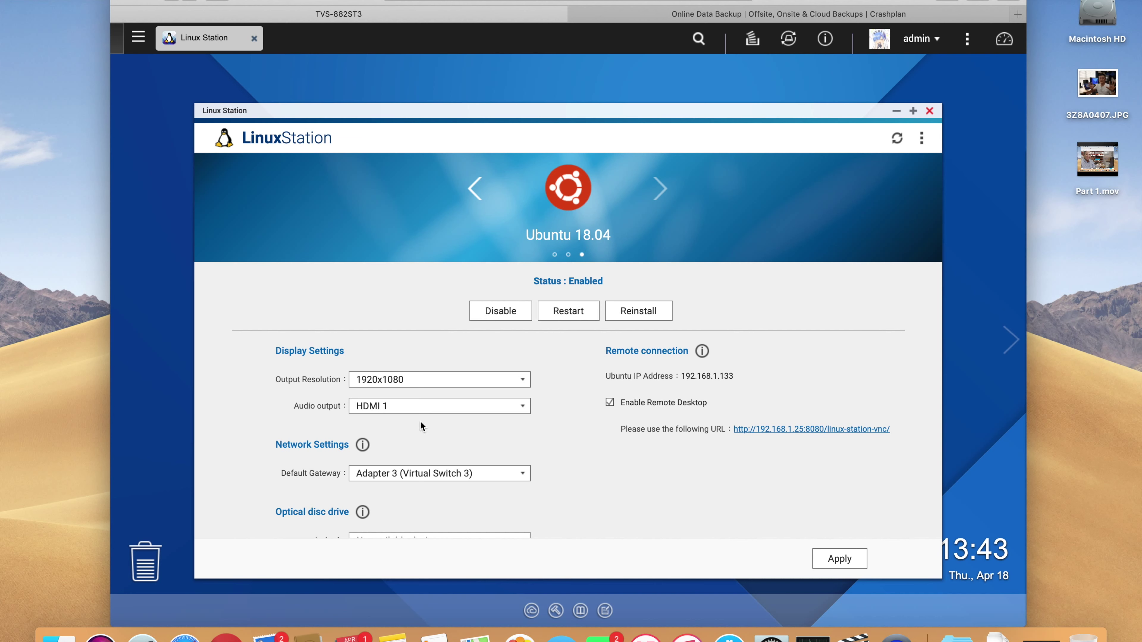
{"action": "scroll", "coordinate": [360, 450], "scroll_direction": "down", "scroll_amount": 1}
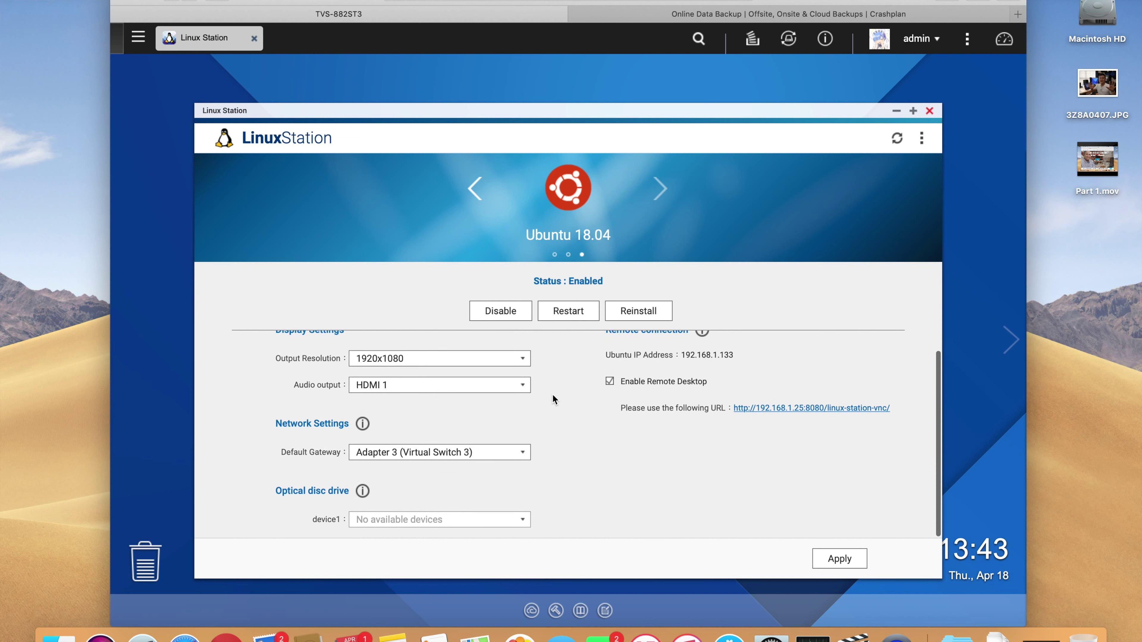
{"action": "scroll", "coordinate": [553, 400], "scroll_direction": "up", "scroll_amount": 1}
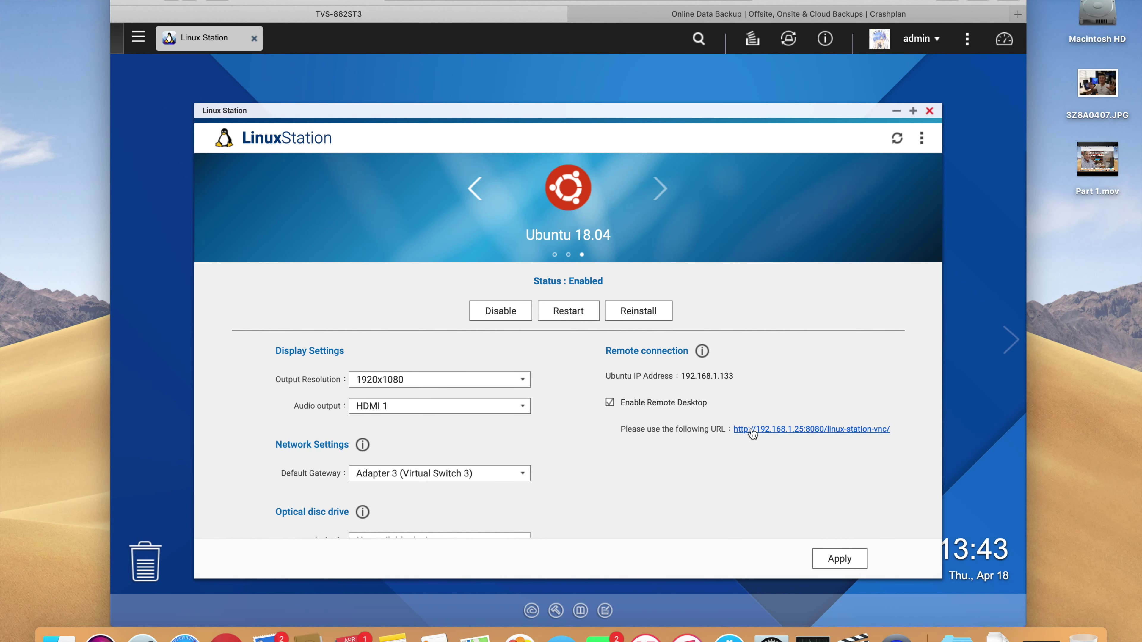
{"action": "left_click", "coordinate": [778, 430]}
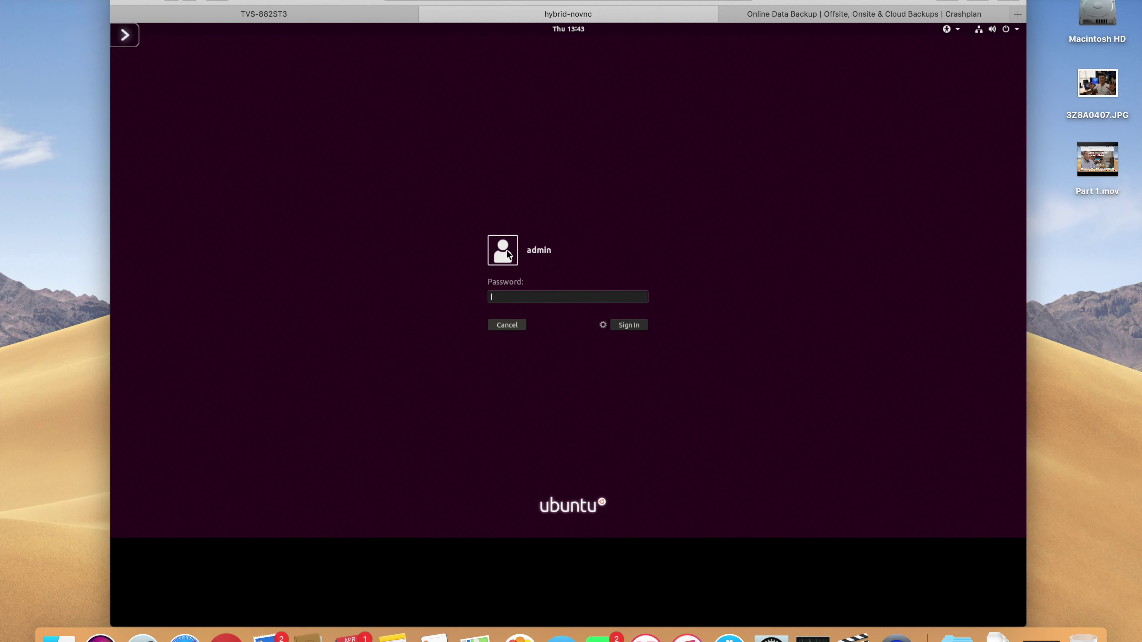
Enter the account password on the Ubuntu login screen to sign in.
{"action": "type", "text": "************"}
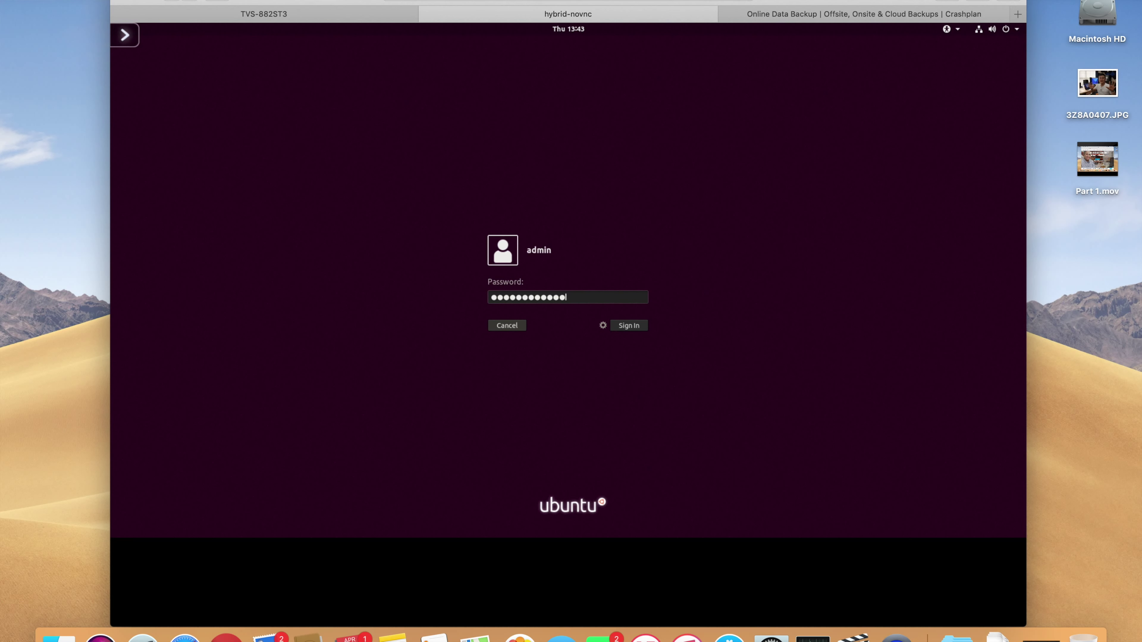
{"action": "key", "text": "Return"}
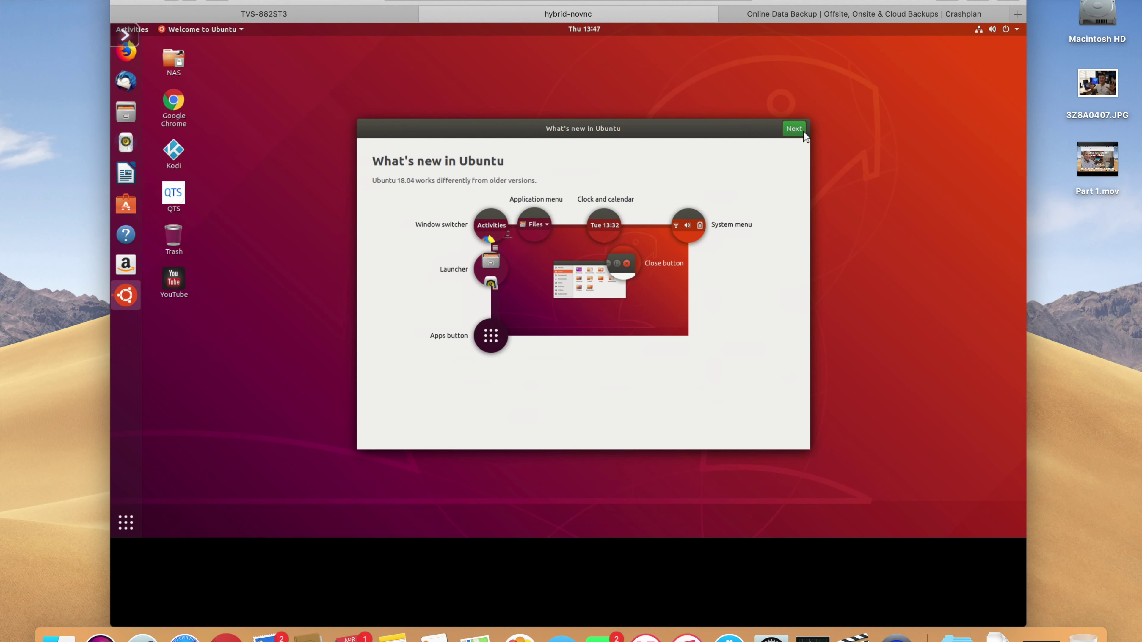
Enable Livepatch by connecting the Ubuntu Single Sign-On account, dismissing the problem report prompt.
{"action": "left_click", "coordinate": [794, 129]}
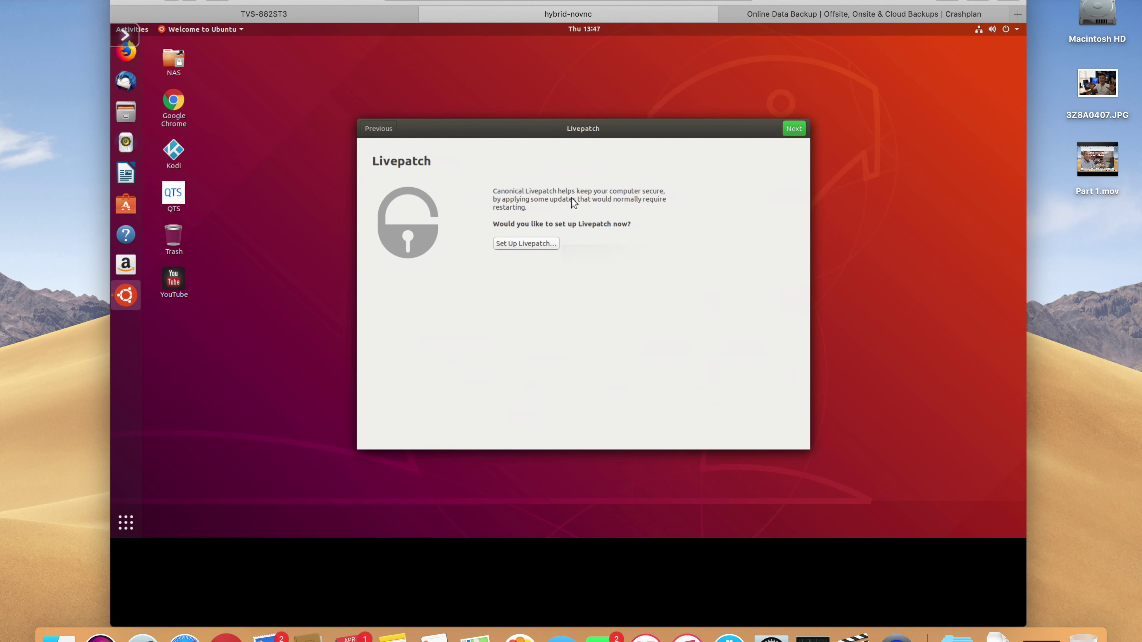
{"action": "left_click", "coordinate": [546, 245]}
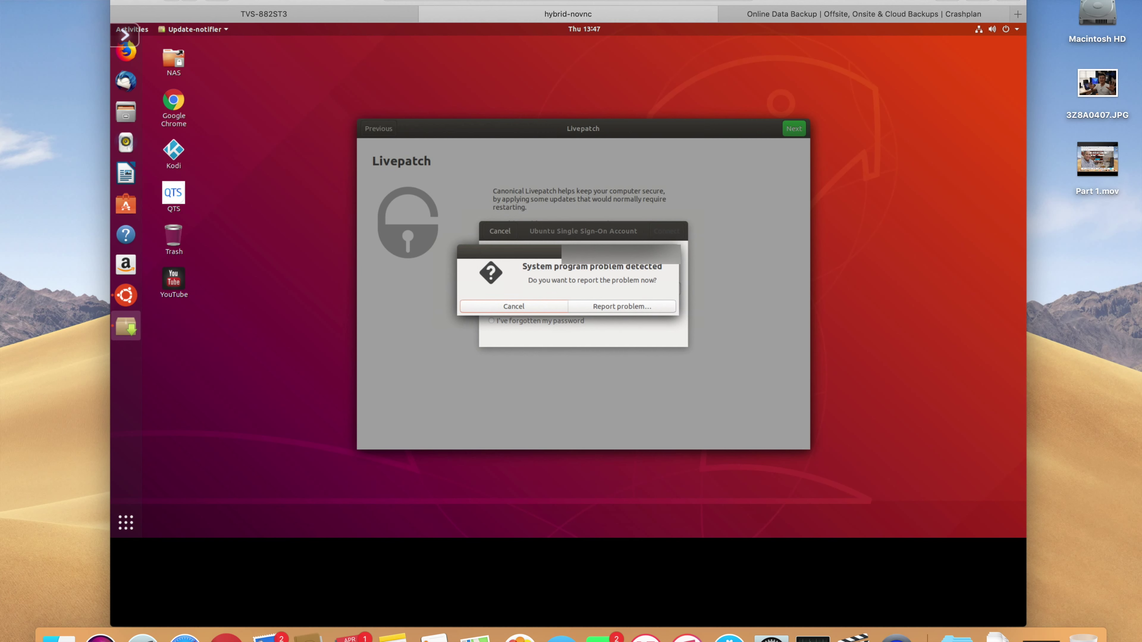
{"action": "left_click", "coordinate": [532, 306]}
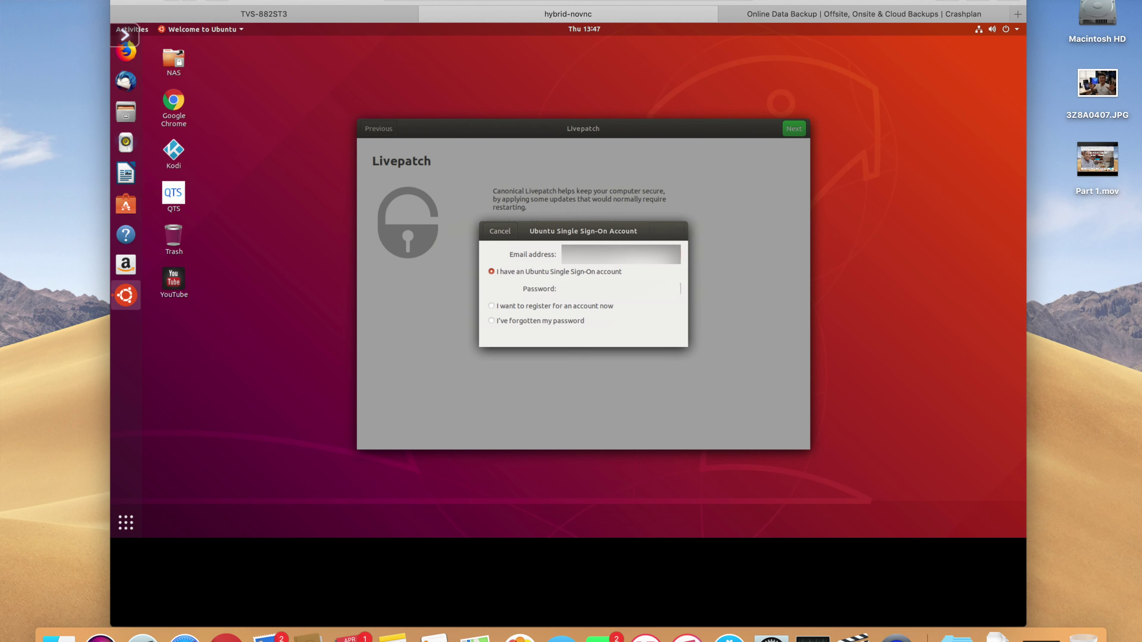
{"action": "key", "text": "ctrl+v"}
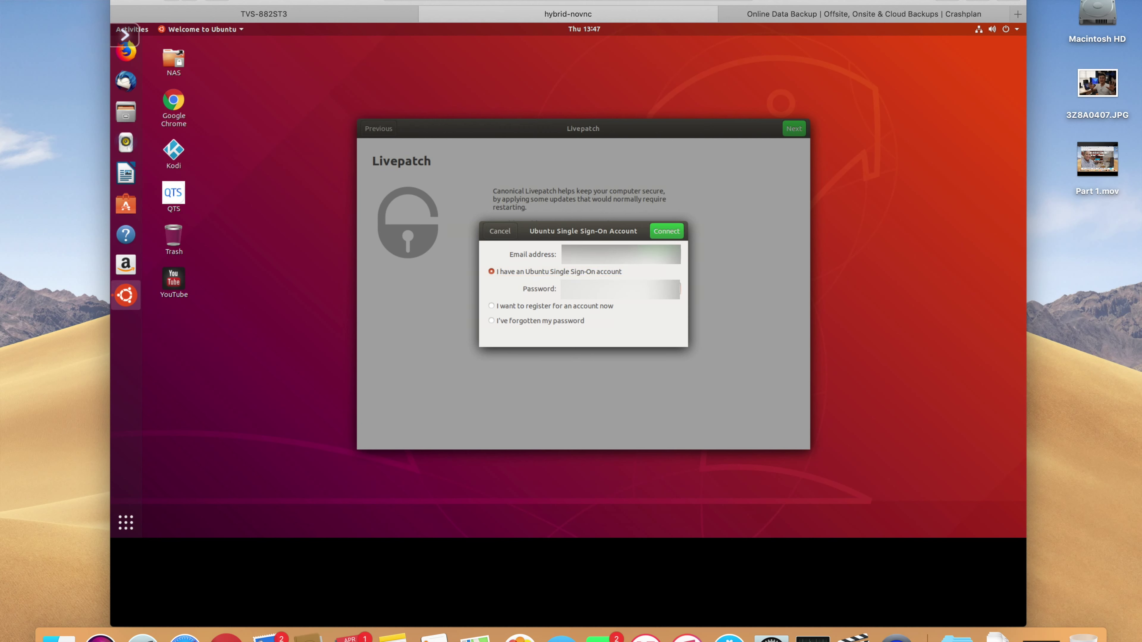
{"action": "key", "text": "Return"}
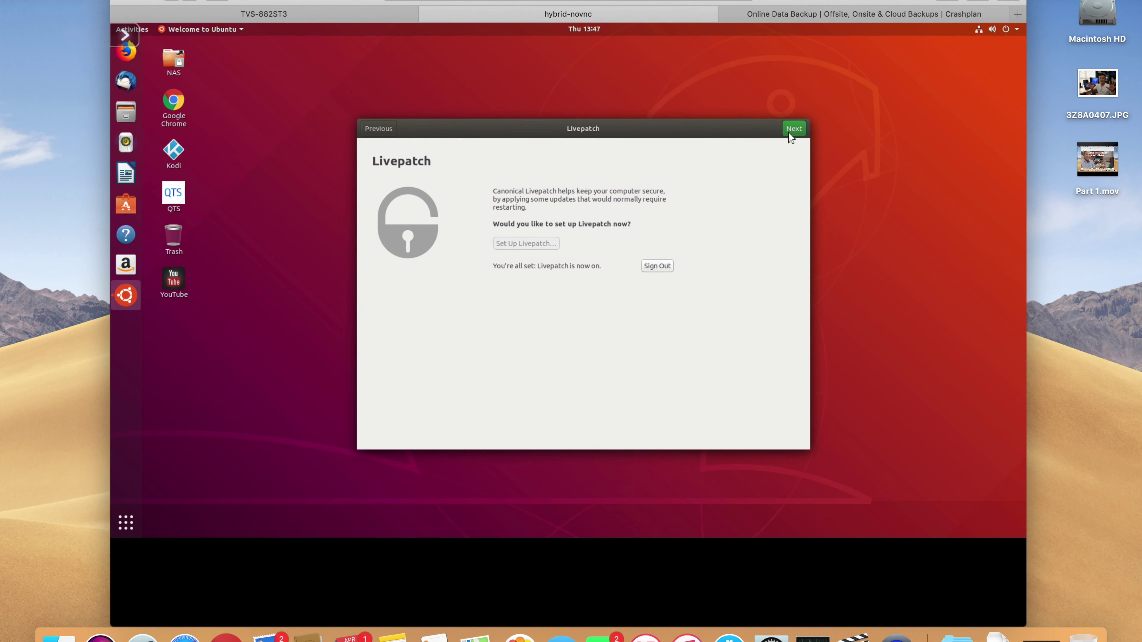
Continue past the Livepatch and usage reporting pages and finish the welcome setup.
{"action": "left_click", "coordinate": [793, 128]}
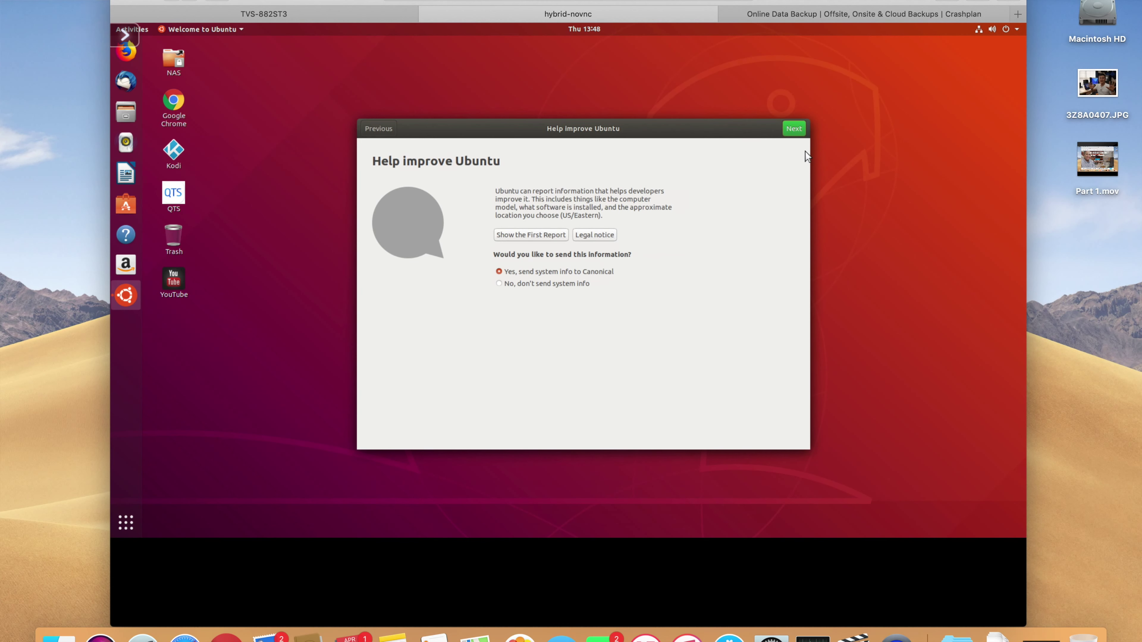
{"action": "left_click", "coordinate": [794, 131]}
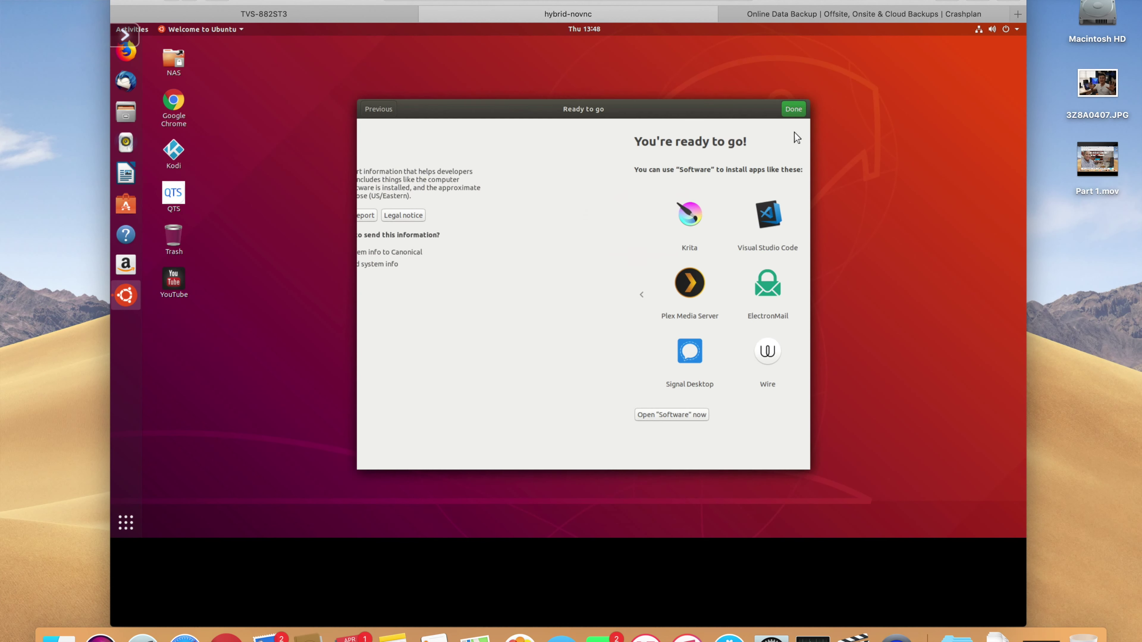
{"action": "left_click", "coordinate": [794, 111]}
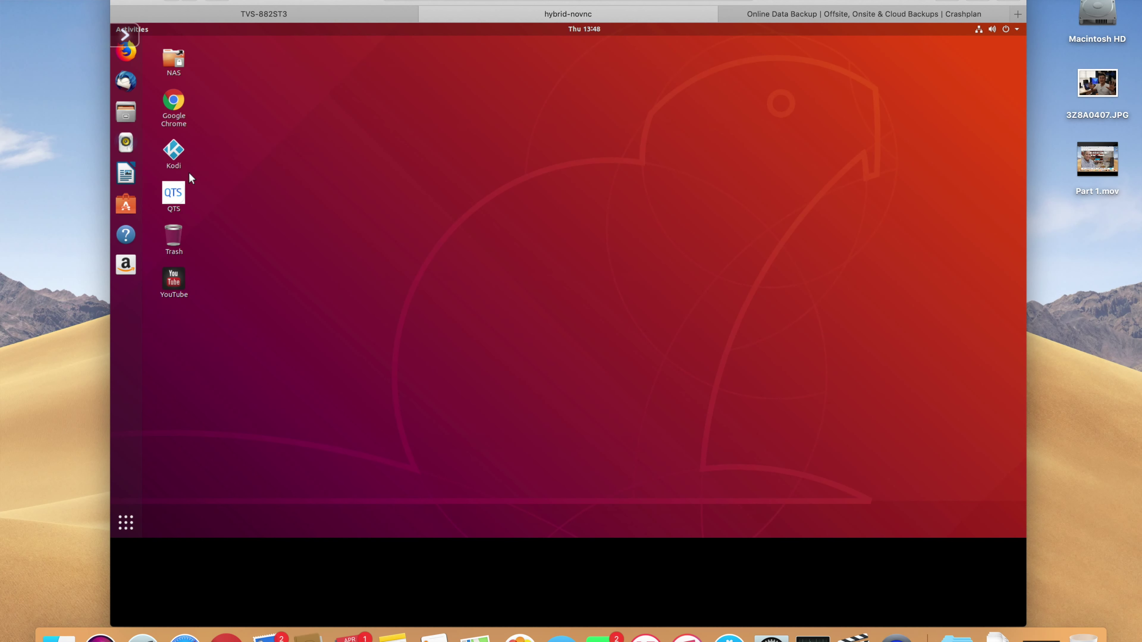
Launch Google Chrome, accept its first-run settings and maximize the window.
{"action": "left_click", "coordinate": [178, 108]}
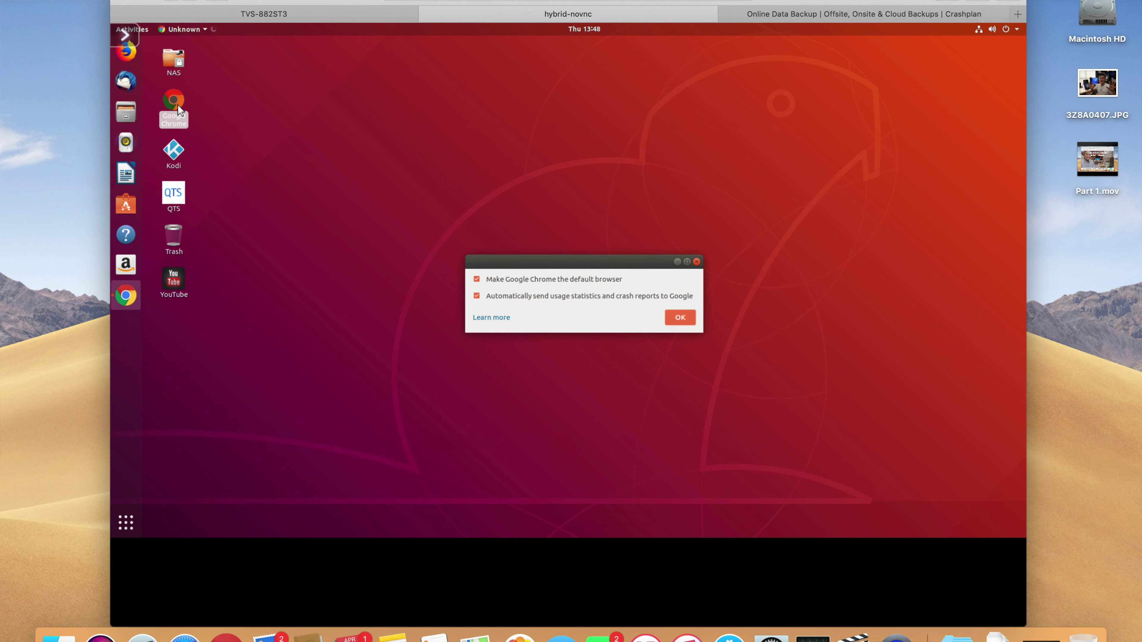
{"action": "left_click", "coordinate": [683, 317]}
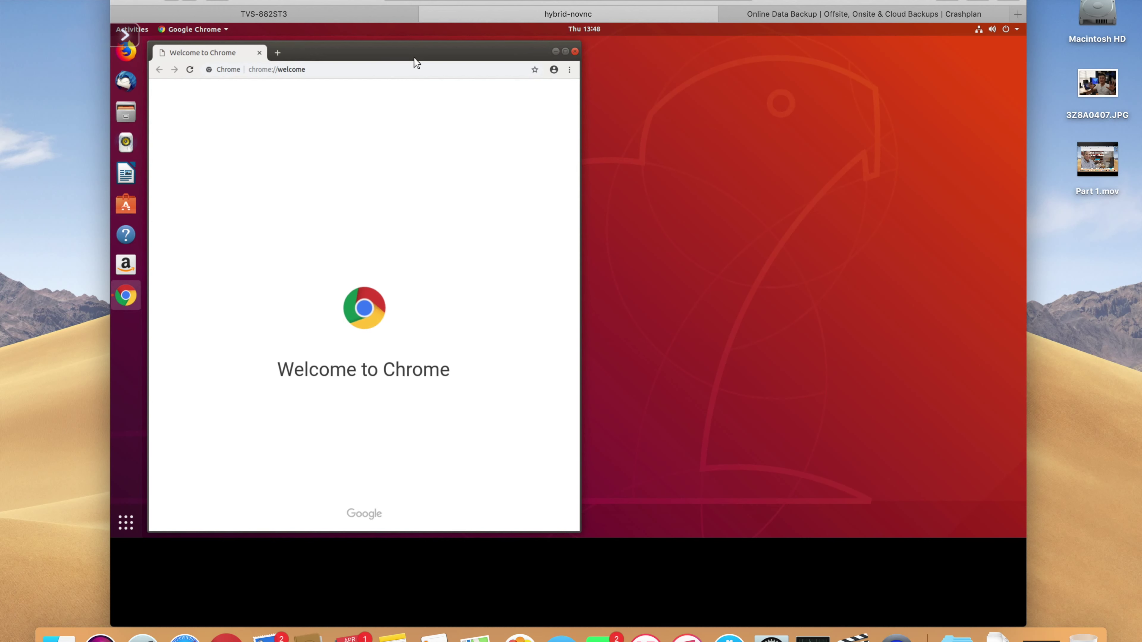
{"action": "mouse_move", "coordinate": [511, 17]}
{"action": "left_mouse_down"}
{"action": "mouse_move", "coordinate": [605, 81]}
{"action": "mouse_move", "coordinate": [691, 95]}
{"action": "mouse_move", "coordinate": [489, 67]}
{"action": "mouse_move", "coordinate": [499, 28]}
{"action": "left_mouse_up"}
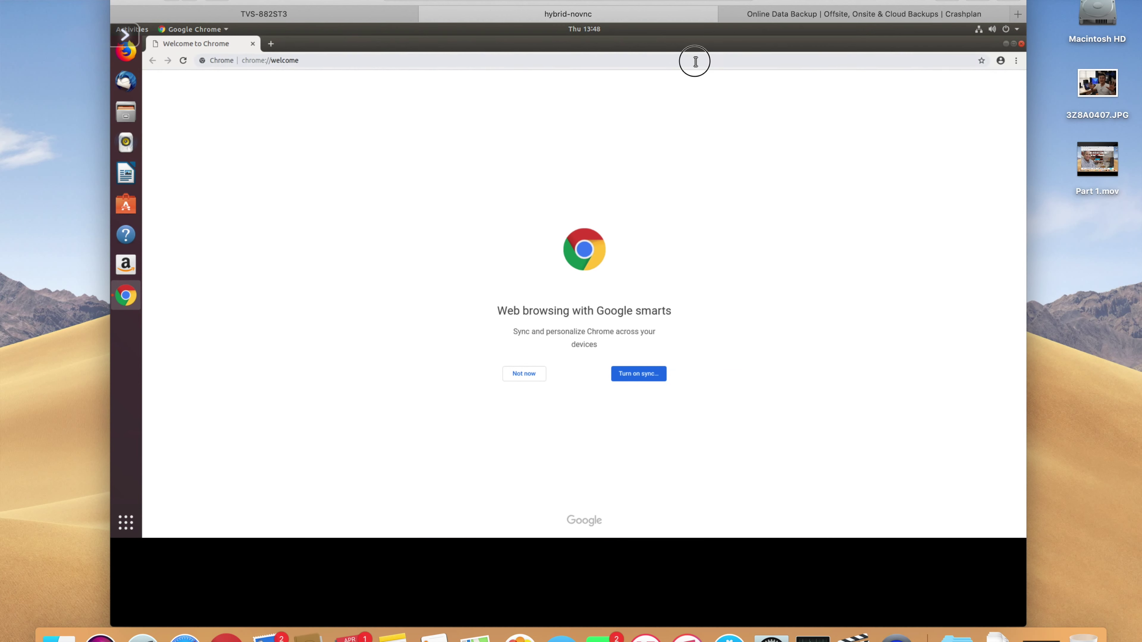
{"action": "left_click", "coordinate": [695, 61]}
{"action": "type", "text": "www.crash"}
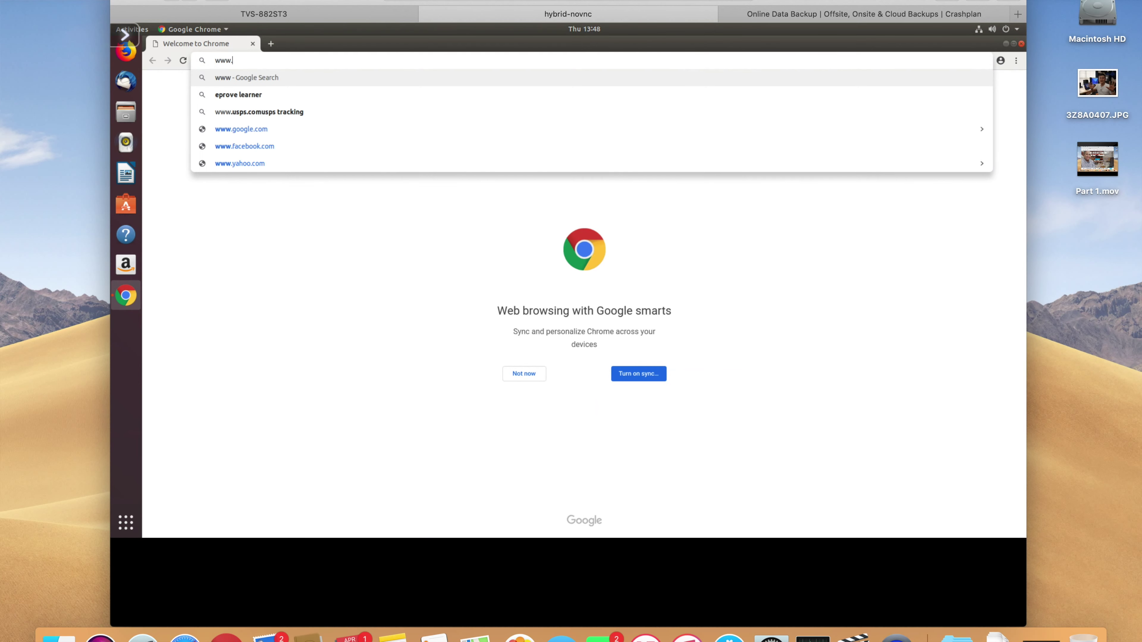
{"action": "type", "text": "plan.com/en-us/"}
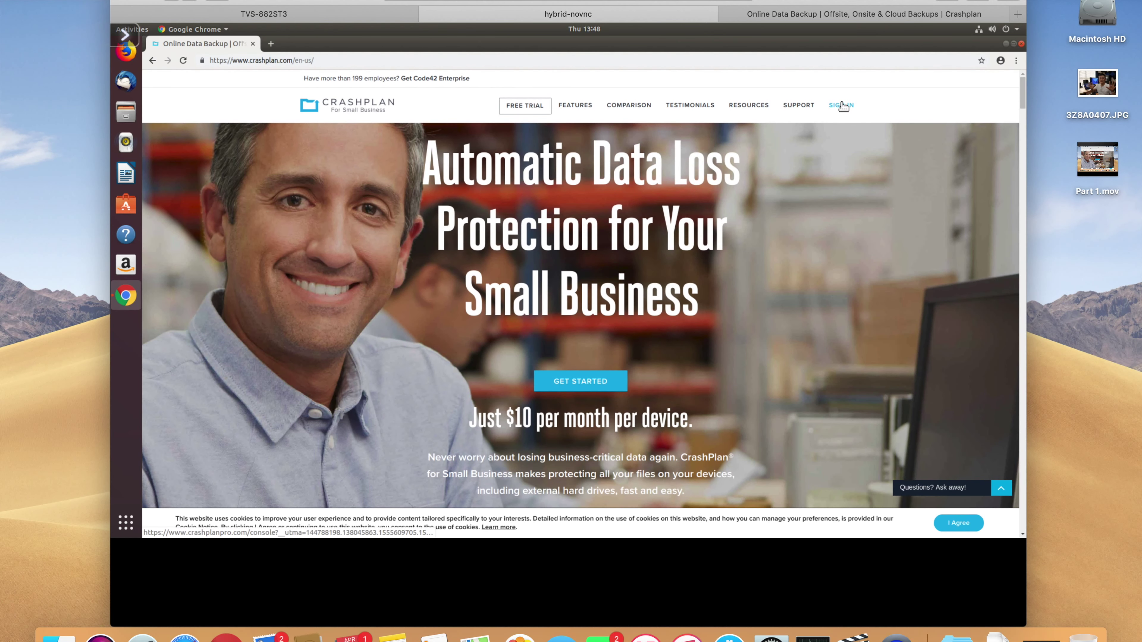
{"action": "left_click", "coordinate": [841, 104]}
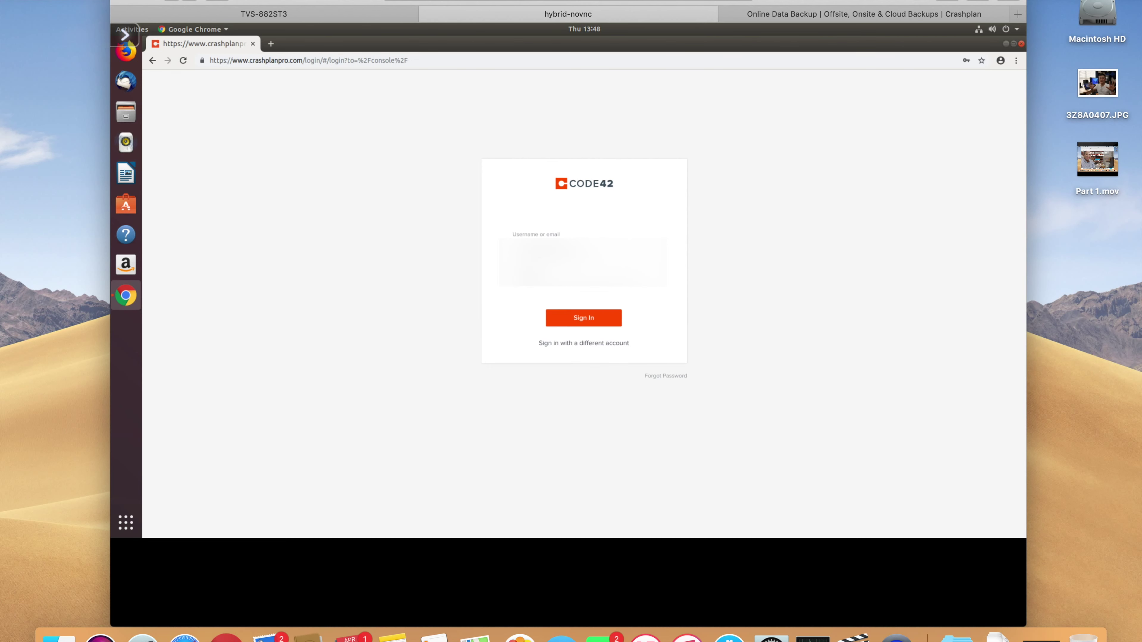
{"action": "key", "text": "Return"}
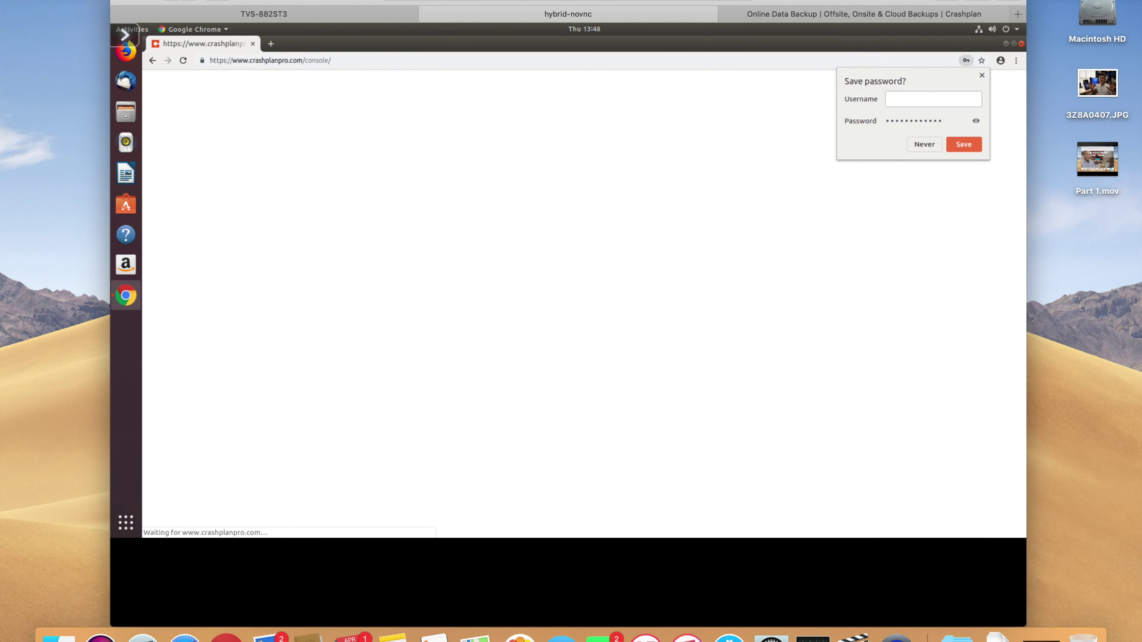
{"action": "left_click", "coordinate": [963, 144]}
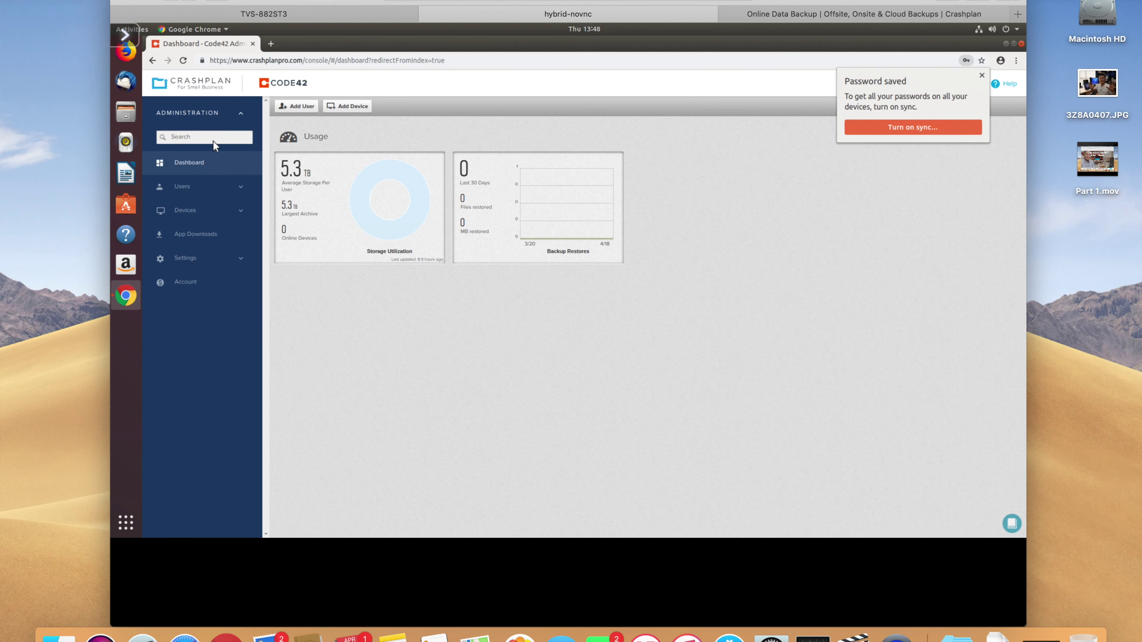
{"action": "left_click", "coordinate": [981, 75]}
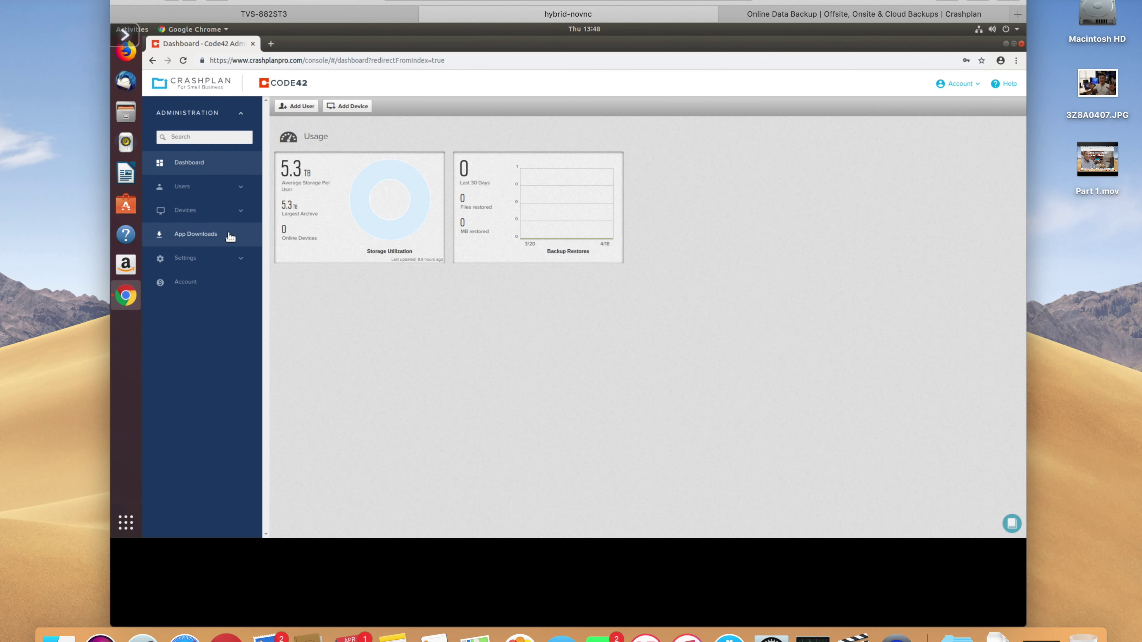
Download the Linux 6.9.4 installer from App Downloads and show it in its folder.
{"action": "left_click", "coordinate": [213, 237]}
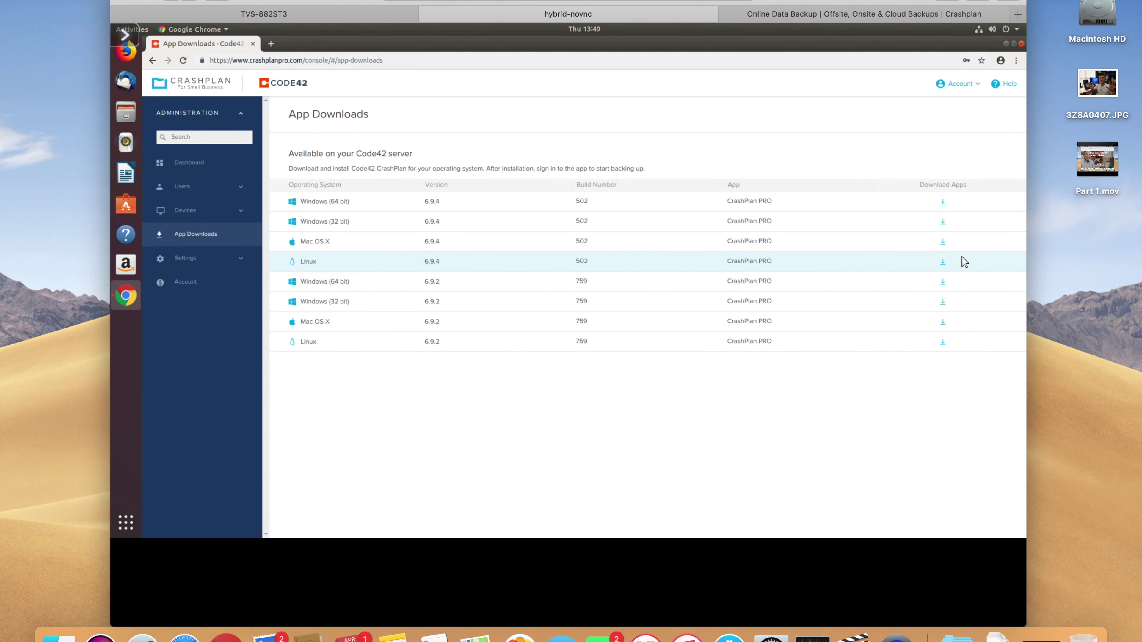
{"action": "left_click", "coordinate": [944, 262]}
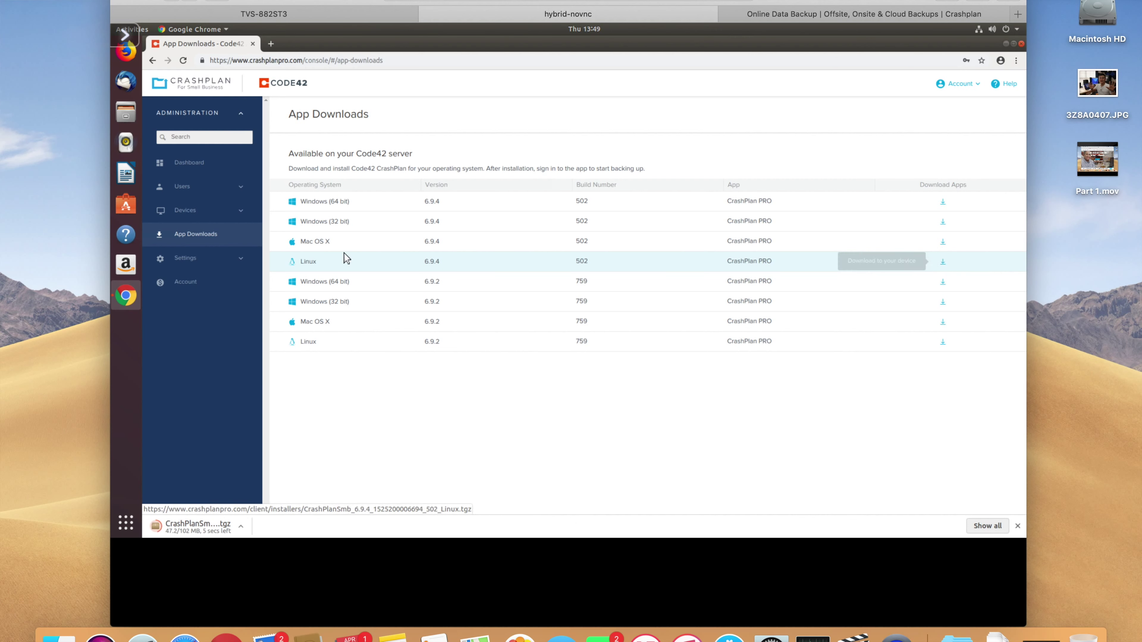
{"action": "left_click", "coordinate": [242, 526]}
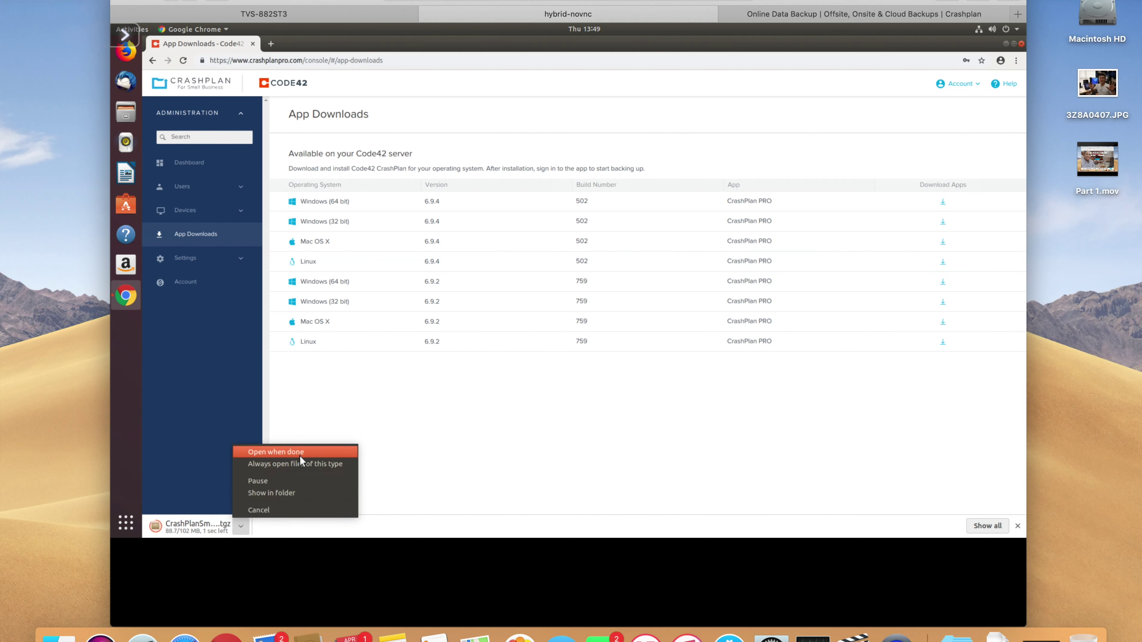
{"action": "left_click", "coordinate": [283, 491]}
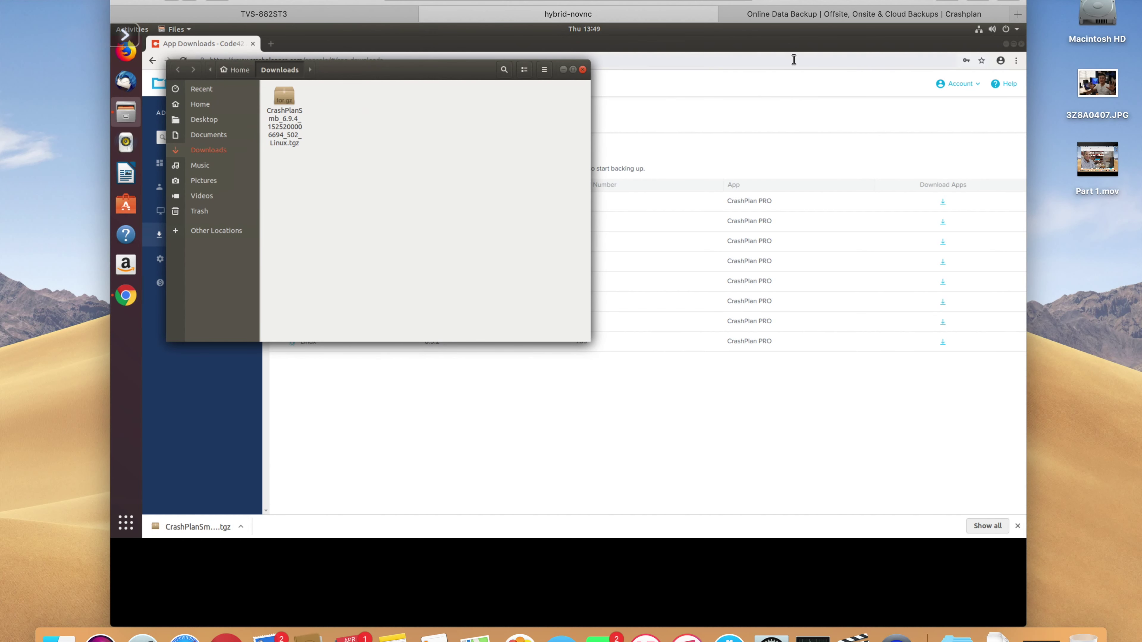
{"action": "key", "text": "alt+Tab"}
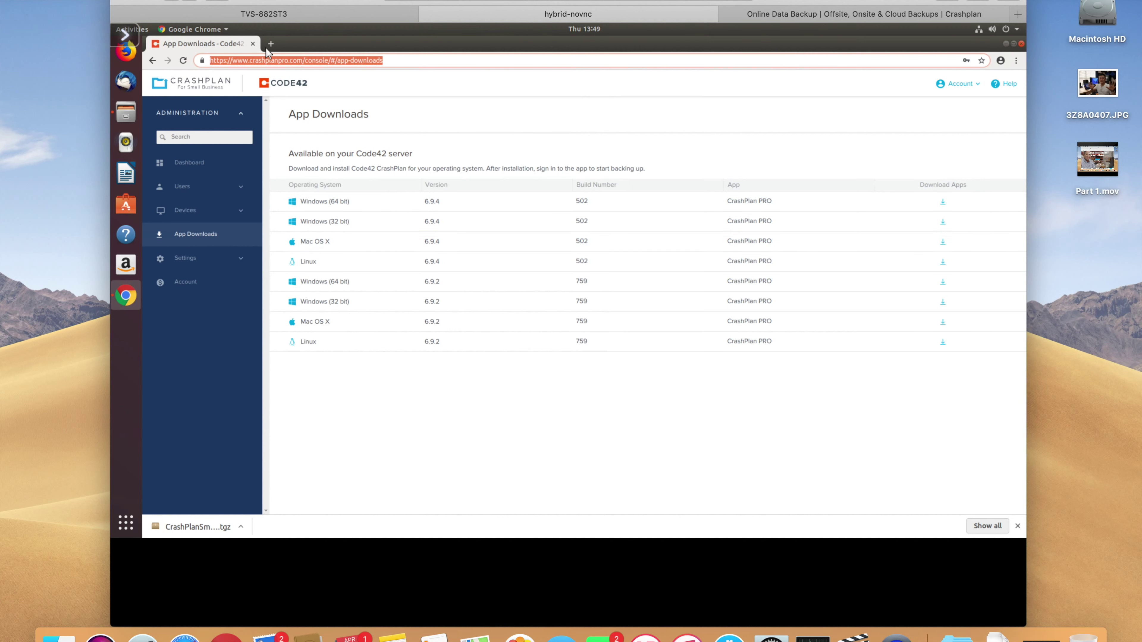
Extract the crashplan-install folder from the downloaded .tgz archive onto the desktop.
{"action": "left_click", "coordinate": [253, 43]}
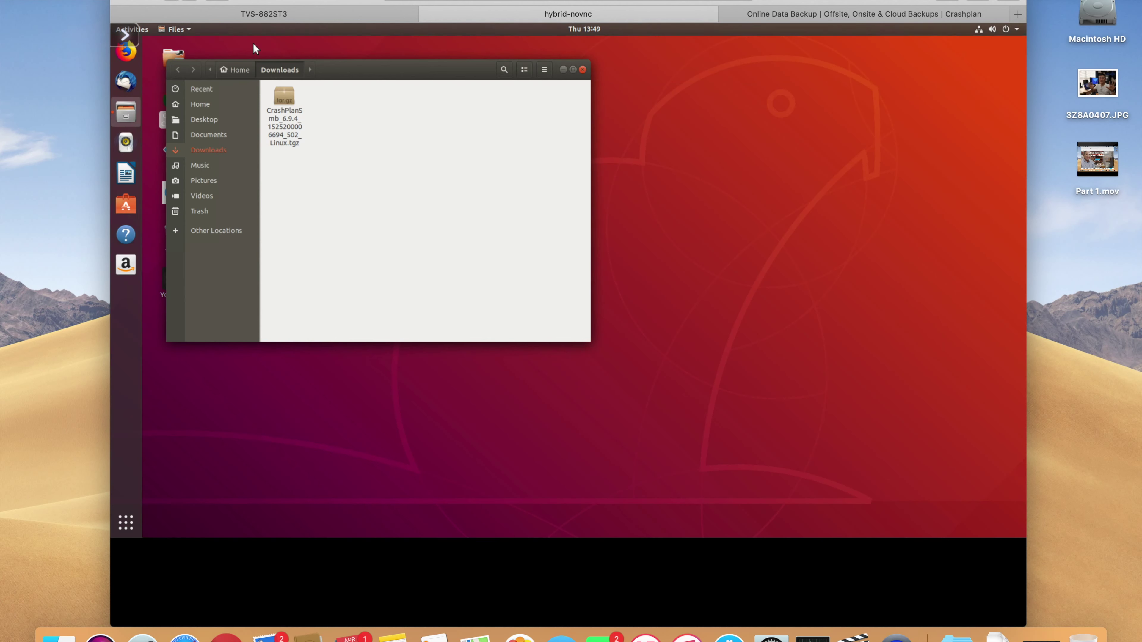
{"action": "double_click", "coordinate": [290, 99]}
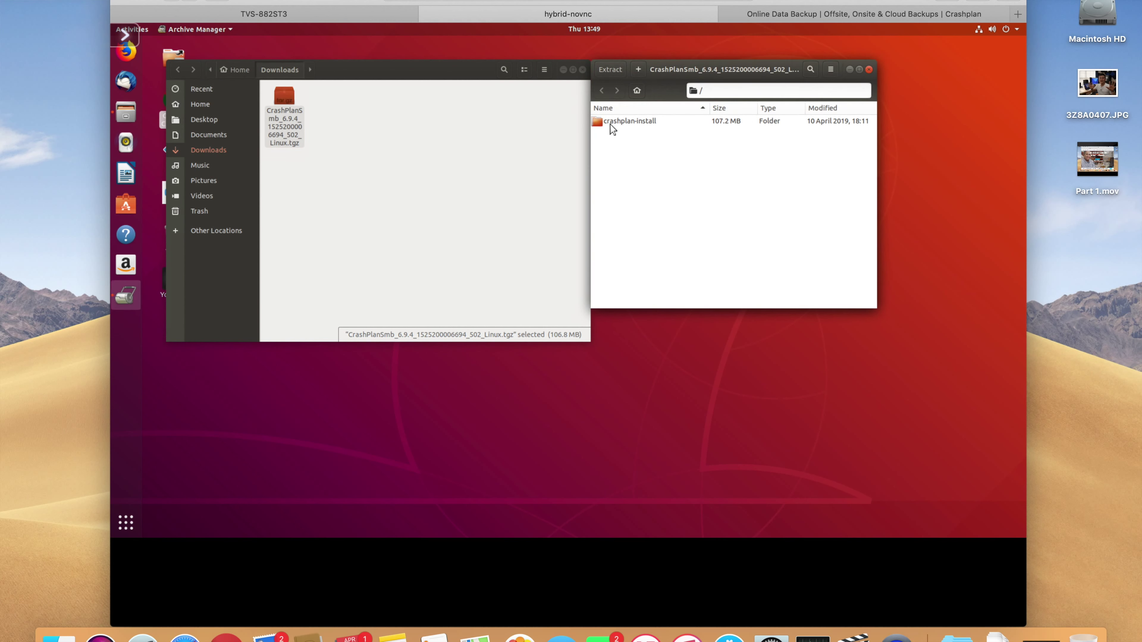
{"action": "left_click_drag", "start_coordinate": [608, 121], "coordinate": [166, 381]}
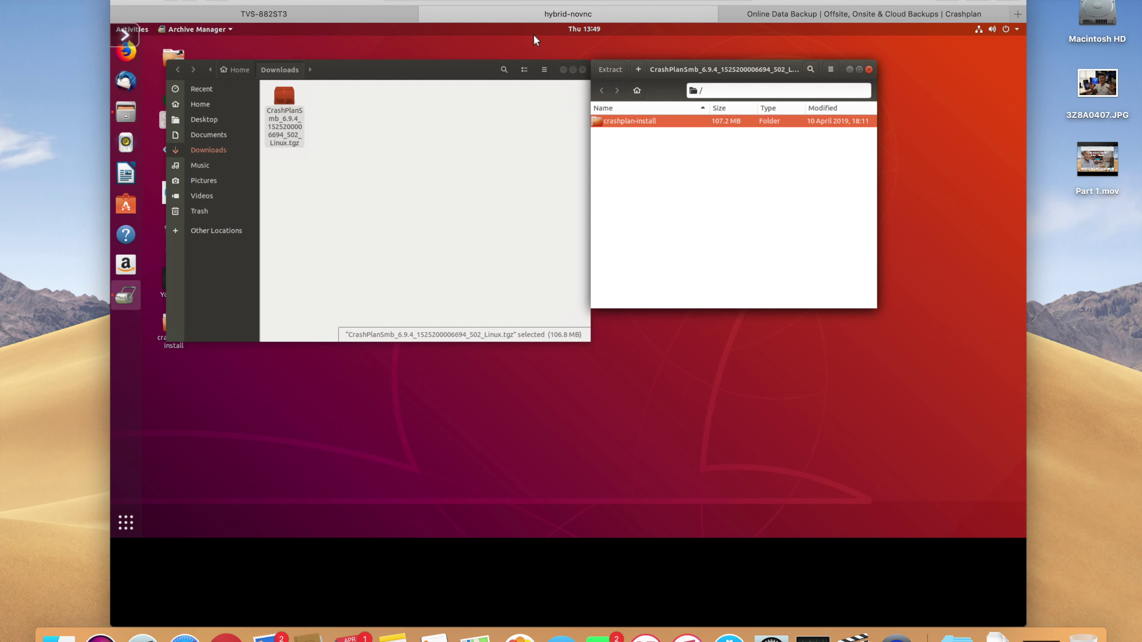
{"action": "left_click", "coordinate": [585, 75]}
{"action": "left_click", "coordinate": [582, 71]}
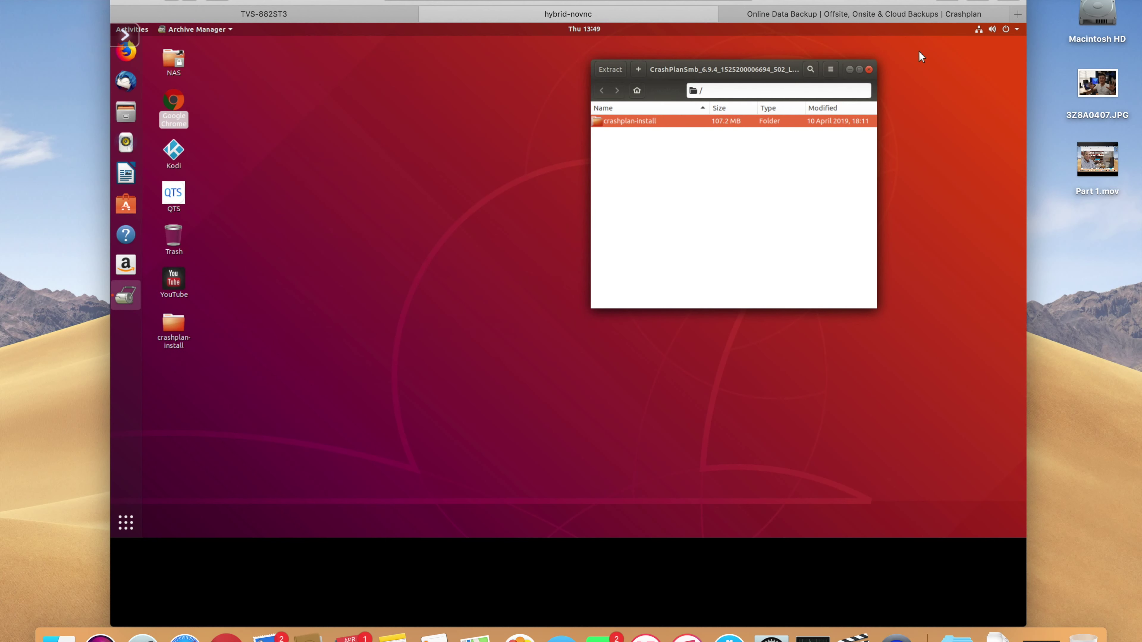
{"action": "left_click", "coordinate": [868, 69]}
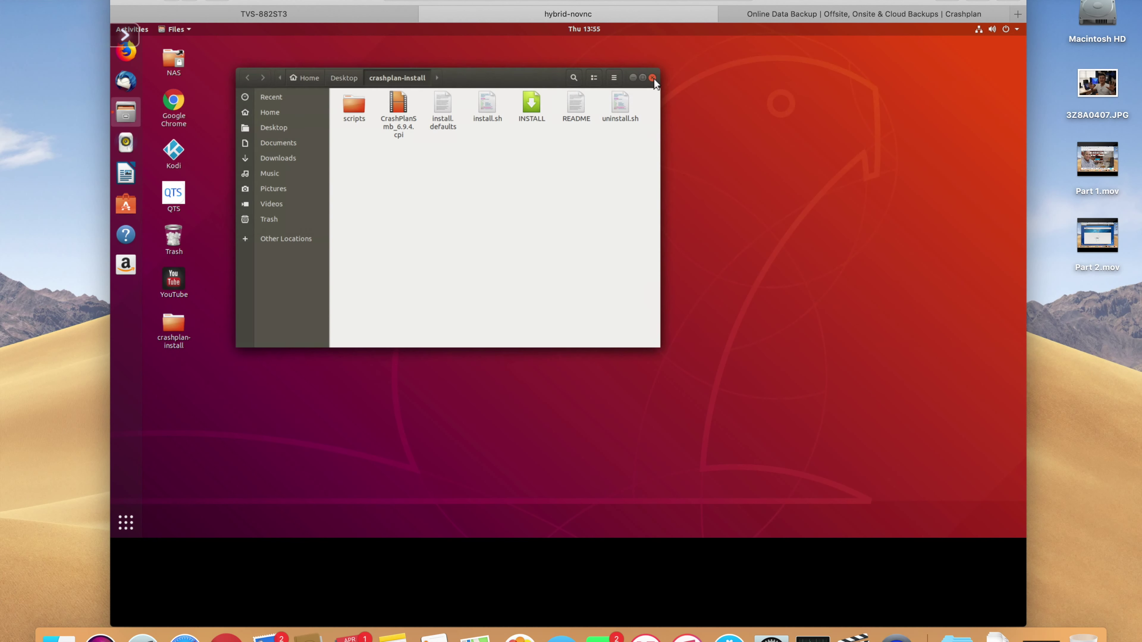
Open a terminal inside crashplan-install and enter sudo ./install.sh.
{"action": "left_click", "coordinate": [652, 78]}
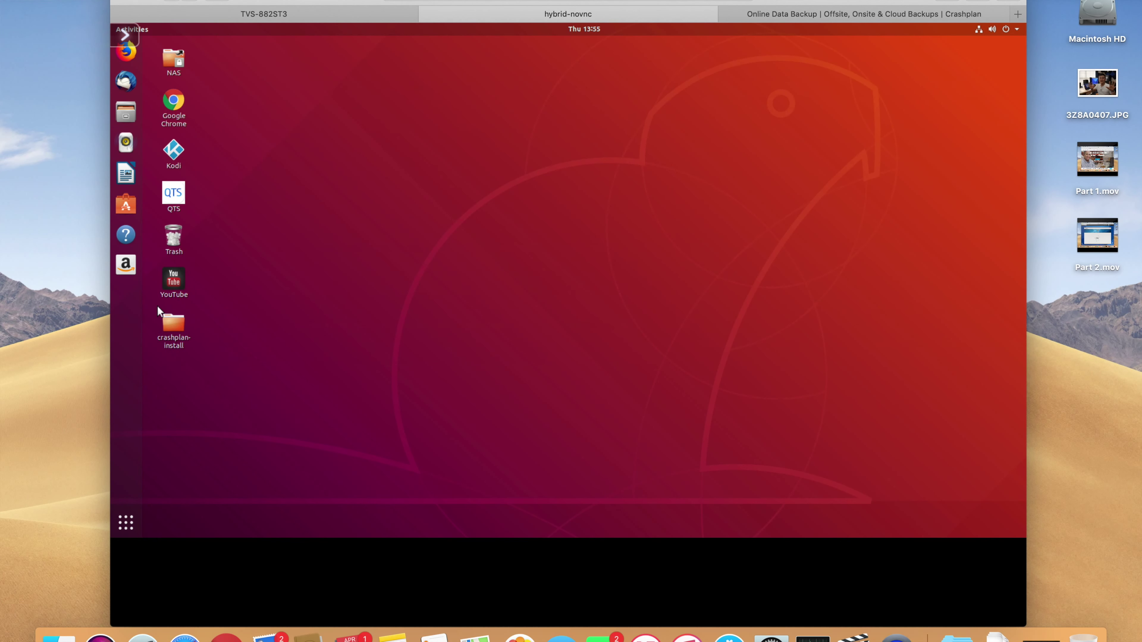
{"action": "double_click", "coordinate": [177, 326]}
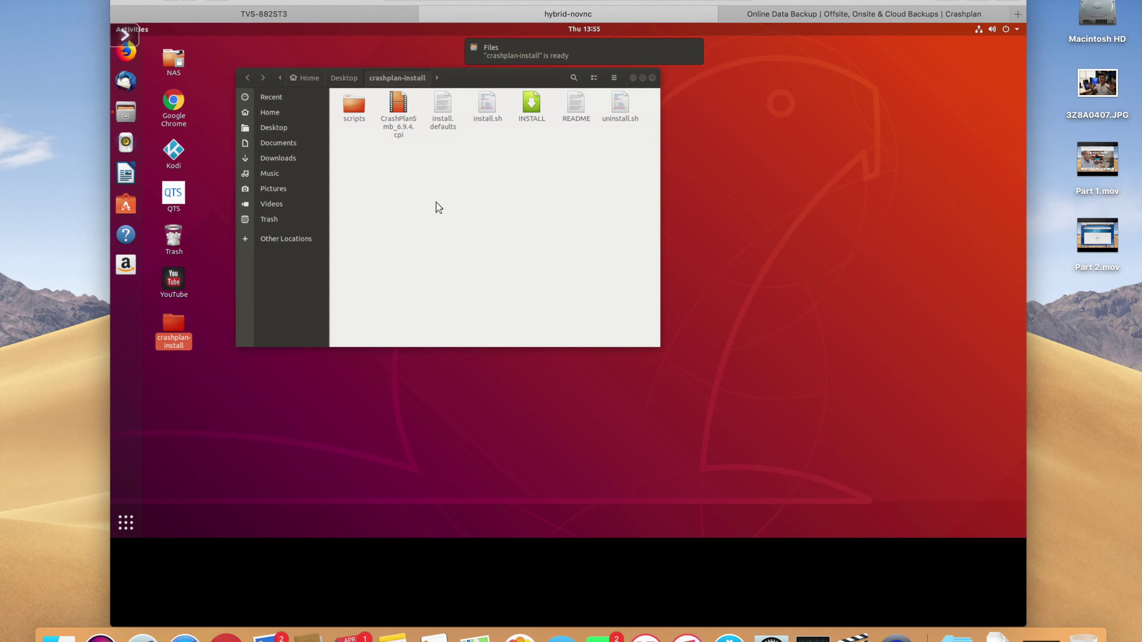
{"action": "right_click", "coordinate": [566, 159]}
{"action": "left_click", "coordinate": [587, 214]}
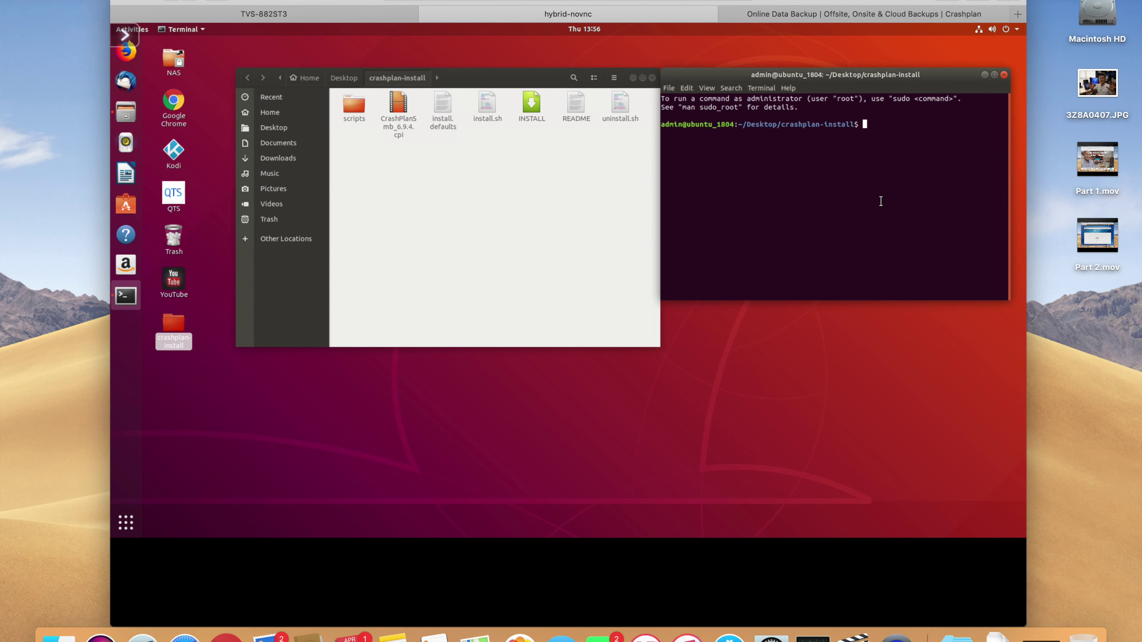
{"action": "type", "text": "sudo ./install.sh"}
Run the installer with the admin password and agree to install the missing libgconf packages.
{"action": "key", "text": "Return"}
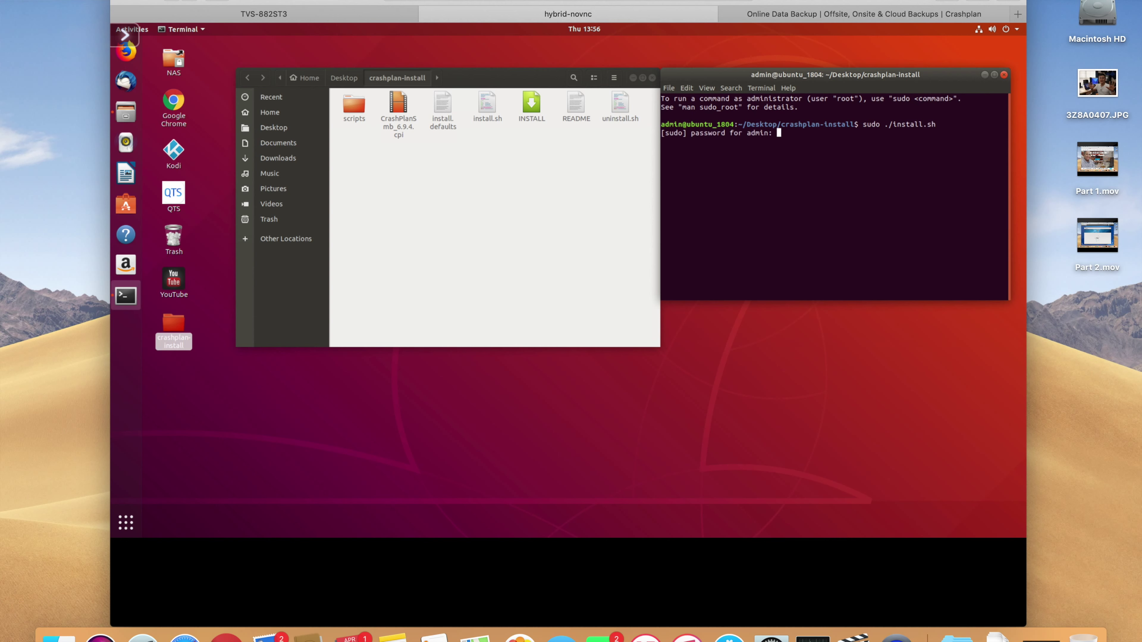
{"action": "key", "text": "Return"}
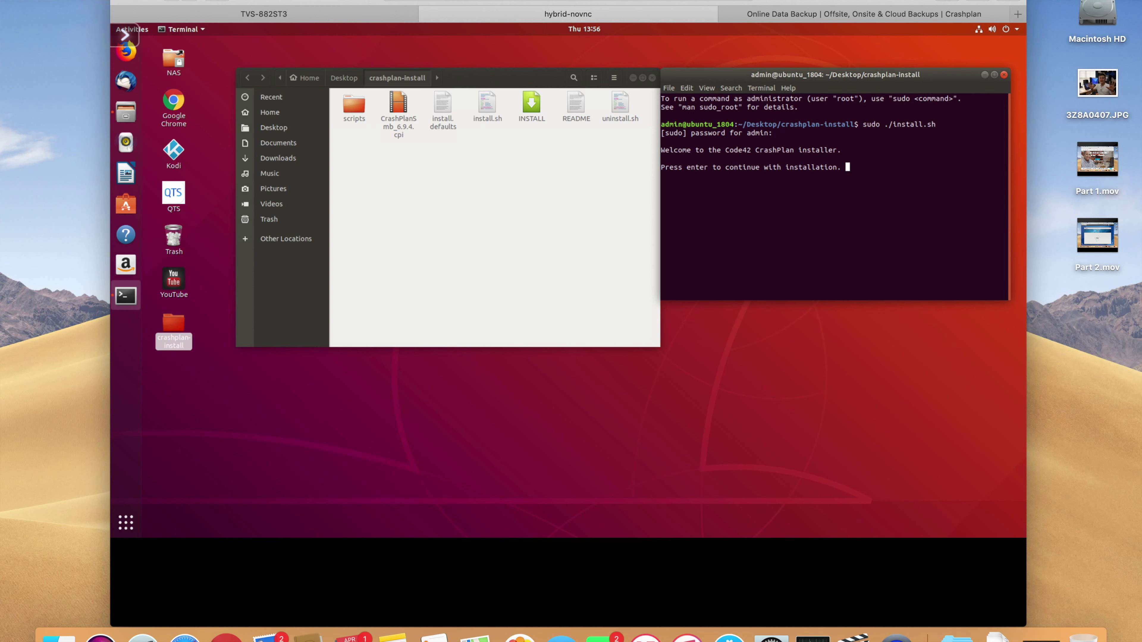
{"action": "key", "text": "Return"}
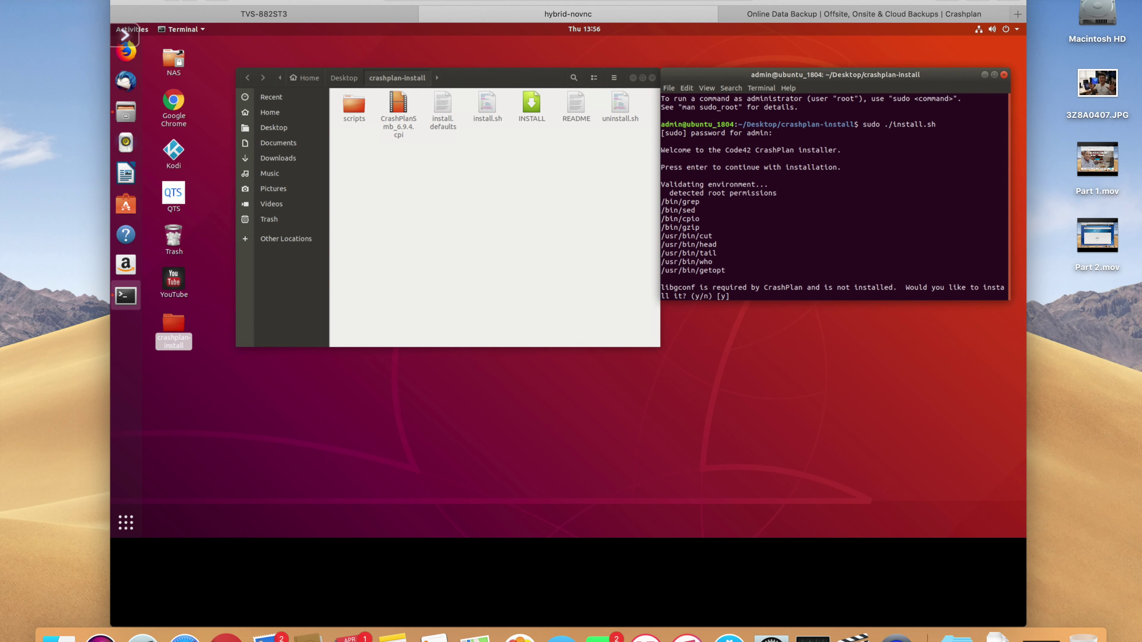
{"action": "type", "text": "y"}
{"action": "key", "text": "Return"}
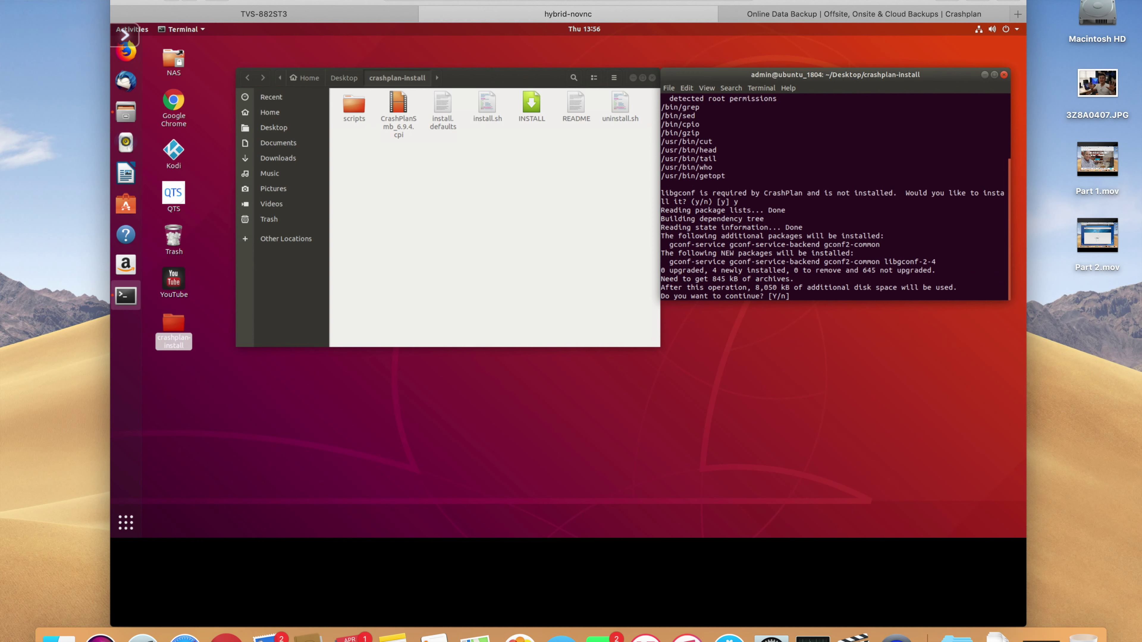
{"action": "type", "text": "y"}
{"action": "key", "text": "Return"}
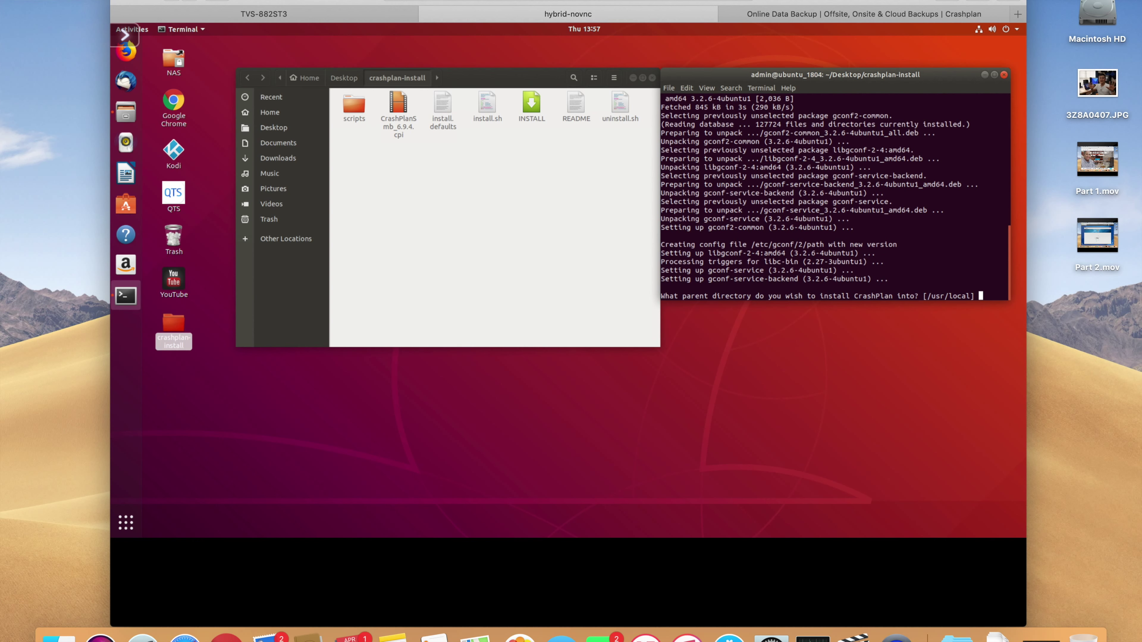
Accept the default /usr/local install, link, data and init script directories, creating folders as needed.
{"action": "key", "text": "Return"}
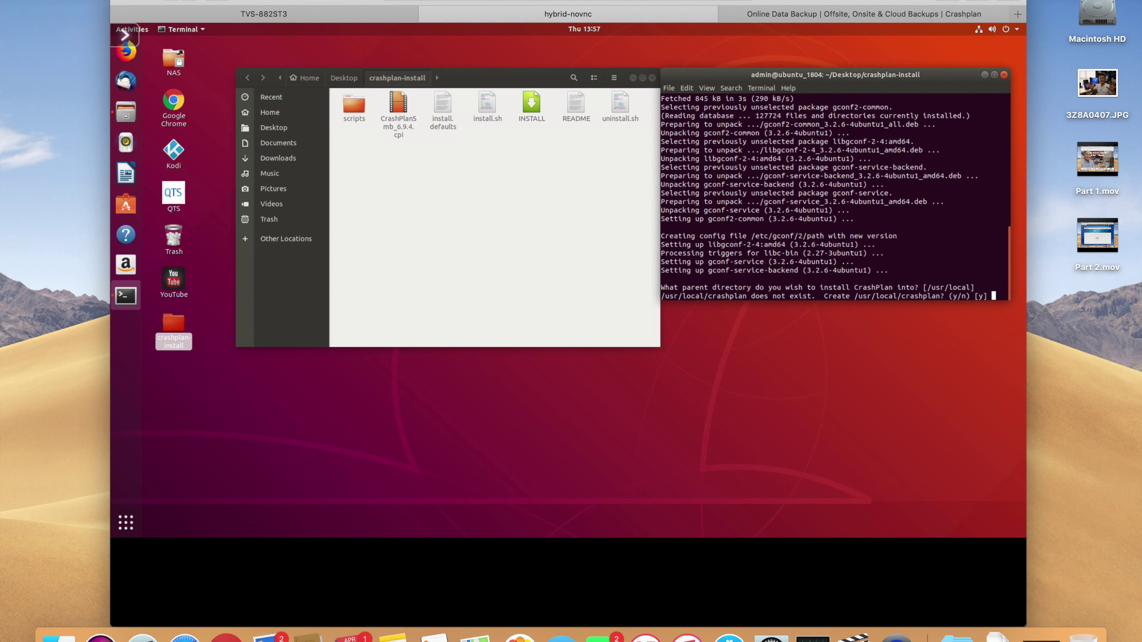
{"action": "type", "text": "y"}
{"action": "key", "text": "Return"}
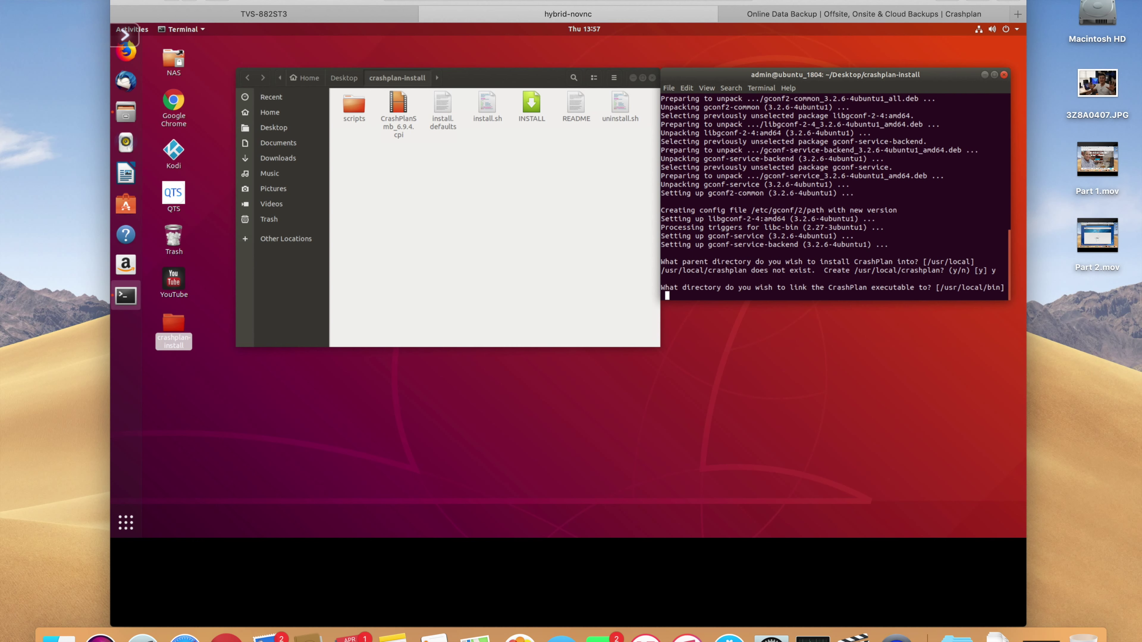
{"action": "key", "text": "Return"}
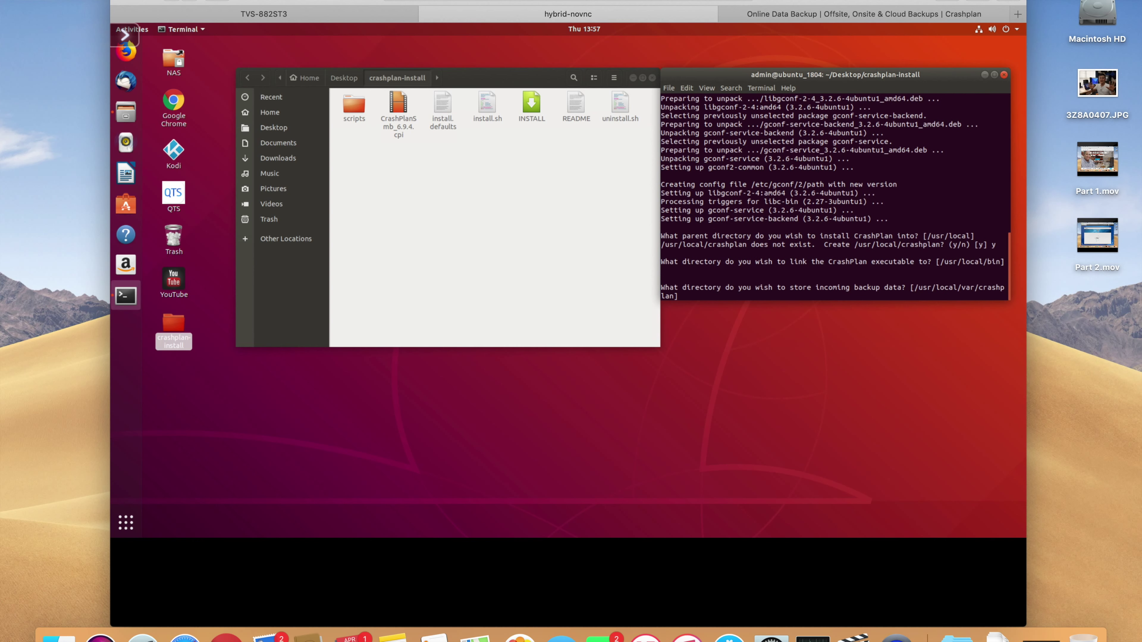
{"action": "key", "text": "Return"}
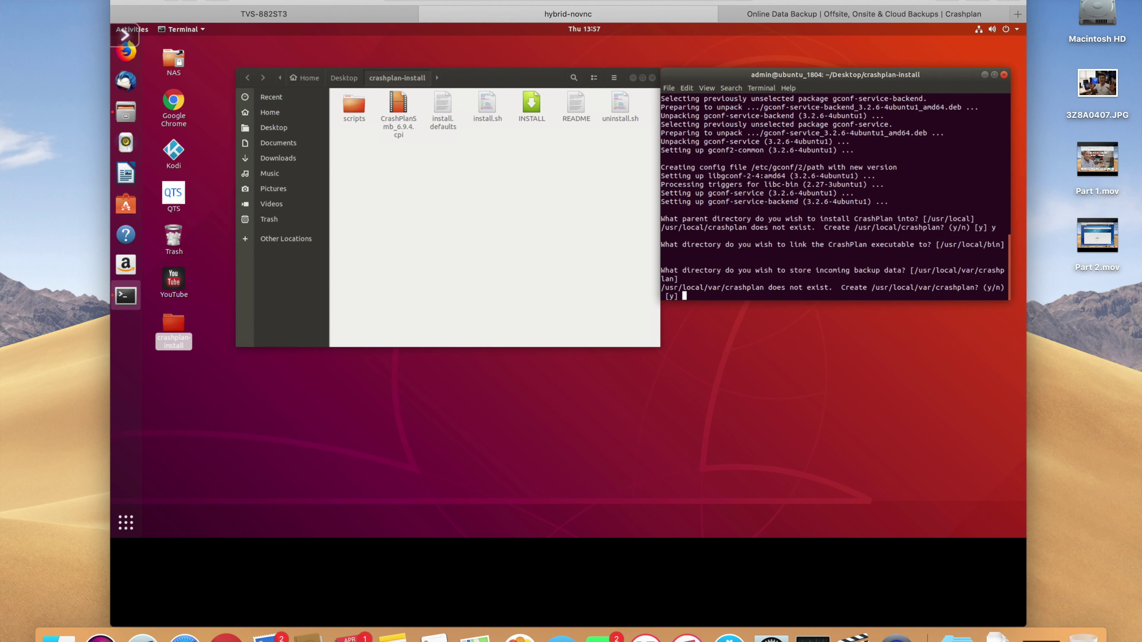
{"action": "key", "text": "Return"}
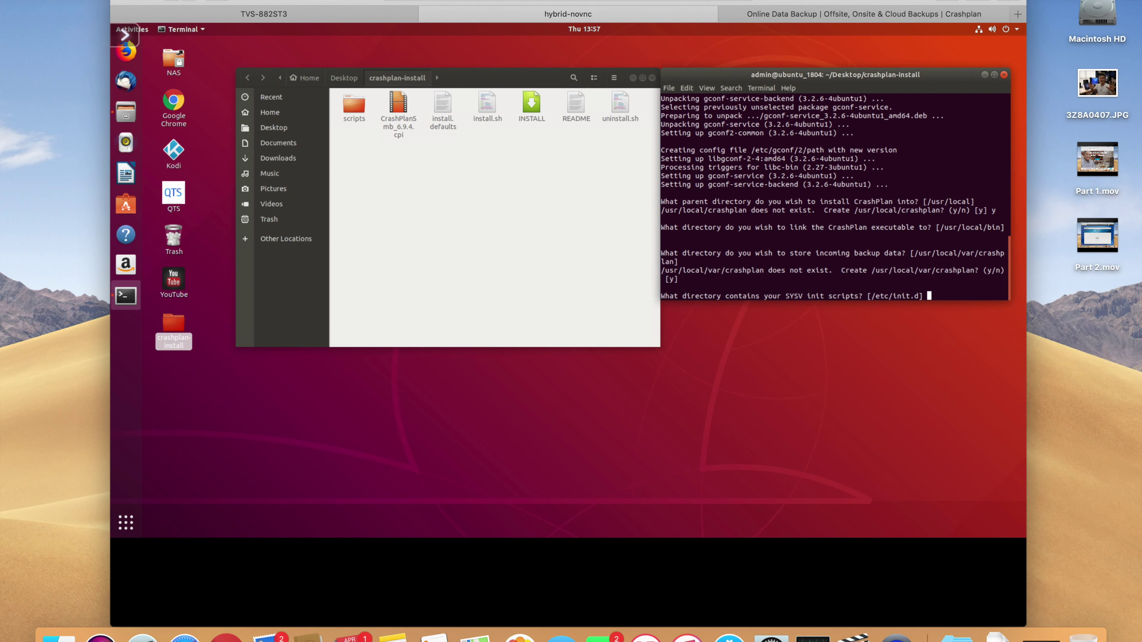
{"action": "key", "text": "Return"}
{"action": "key", "text": "Return"}
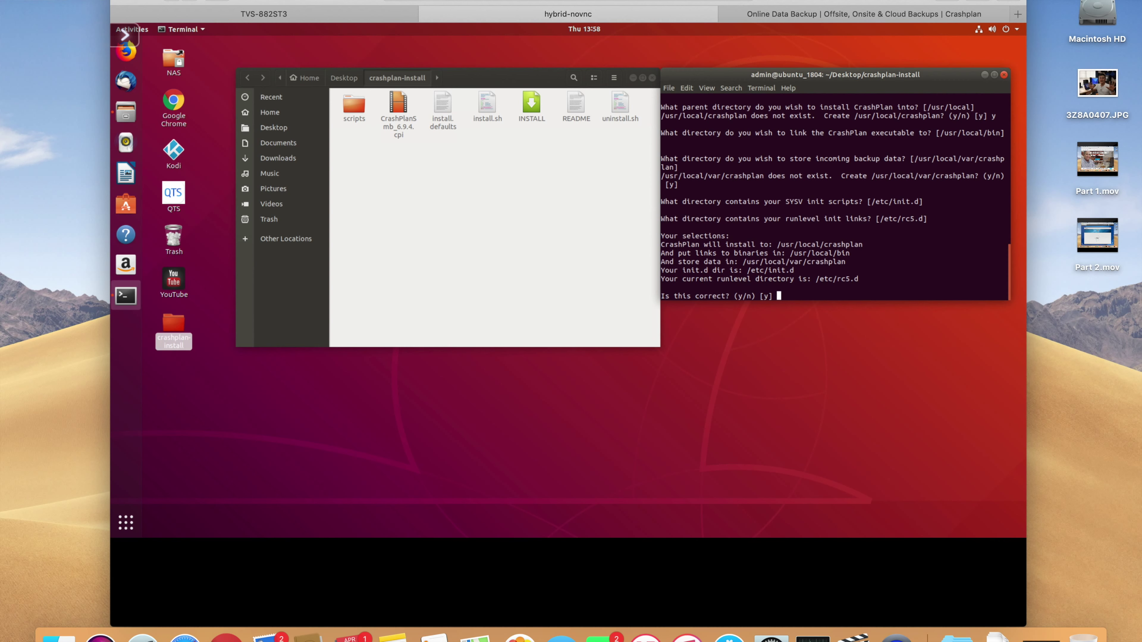
Confirm the install selections, complete the installation and launch CrashPlanDesktop.
{"action": "type", "text": "y"}
{"action": "key", "text": "Return"}
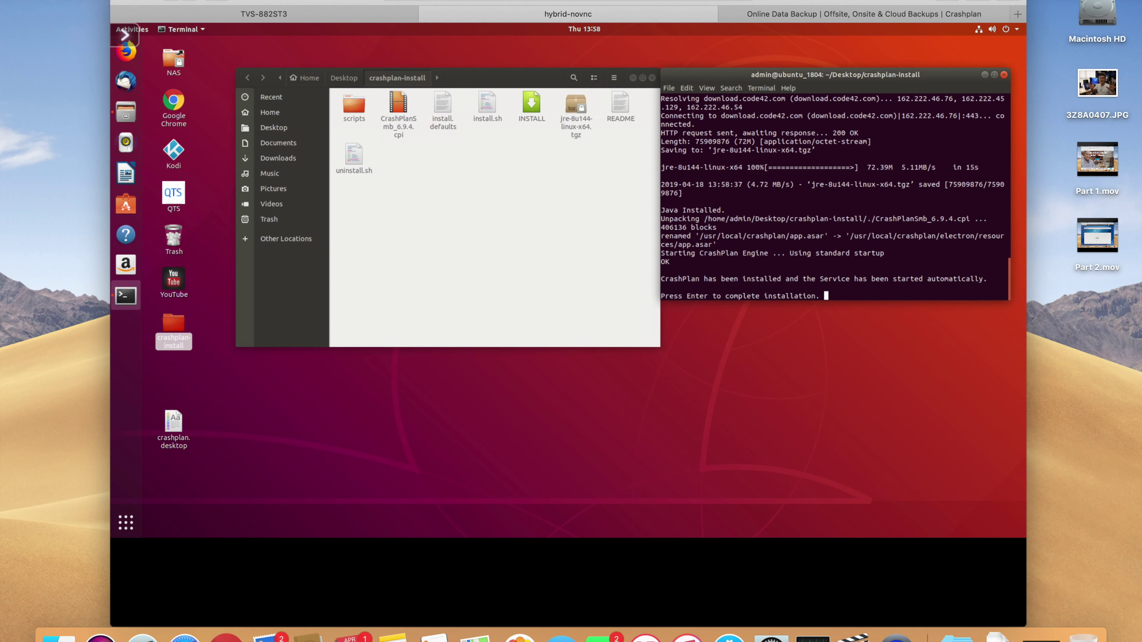
{"action": "key", "text": "Return"}
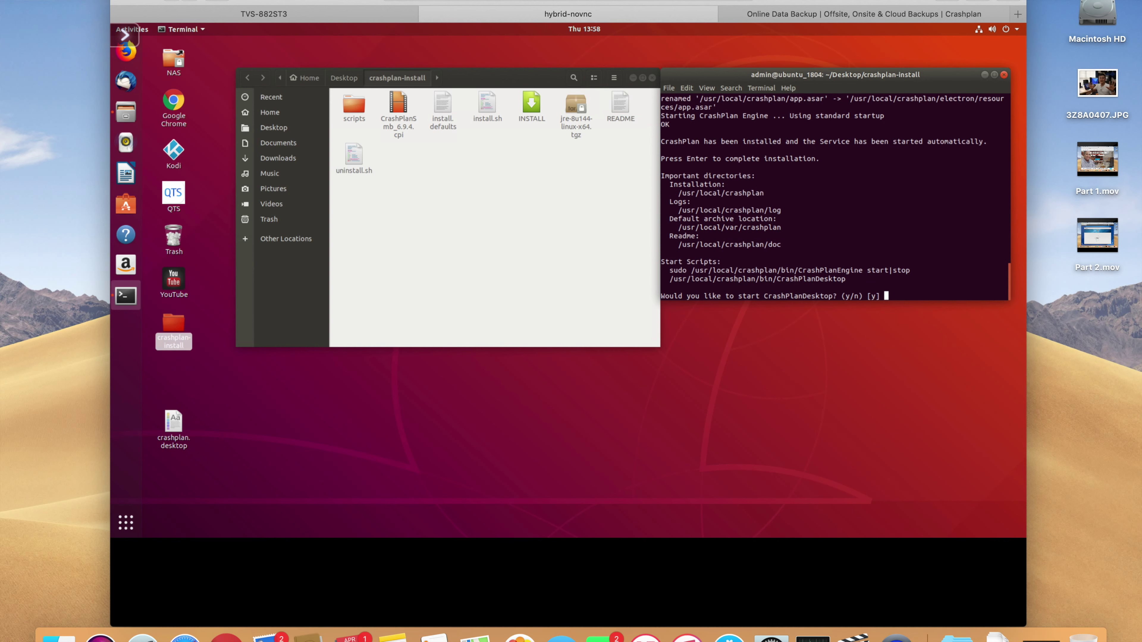
{"action": "type", "text": "y"}
{"action": "key", "text": "Return"}
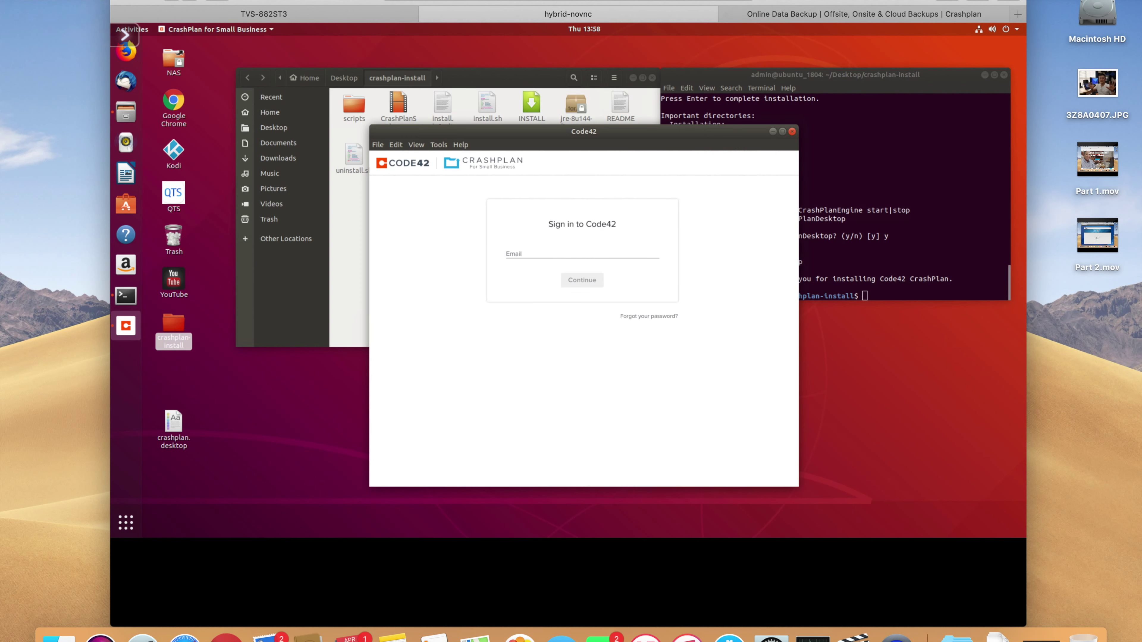
Close Terminal and Files, then sign in to Code42 CrashPlan with the account e-mail and password.
{"action": "left_click", "coordinate": [1004, 75]}
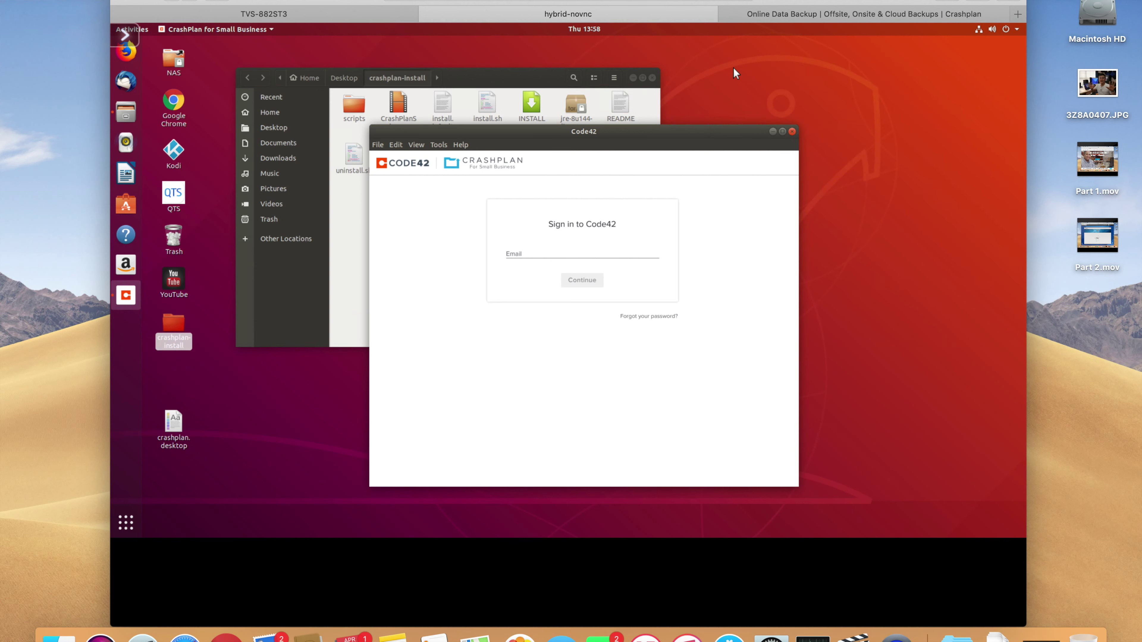
{"action": "left_click", "coordinate": [652, 78]}
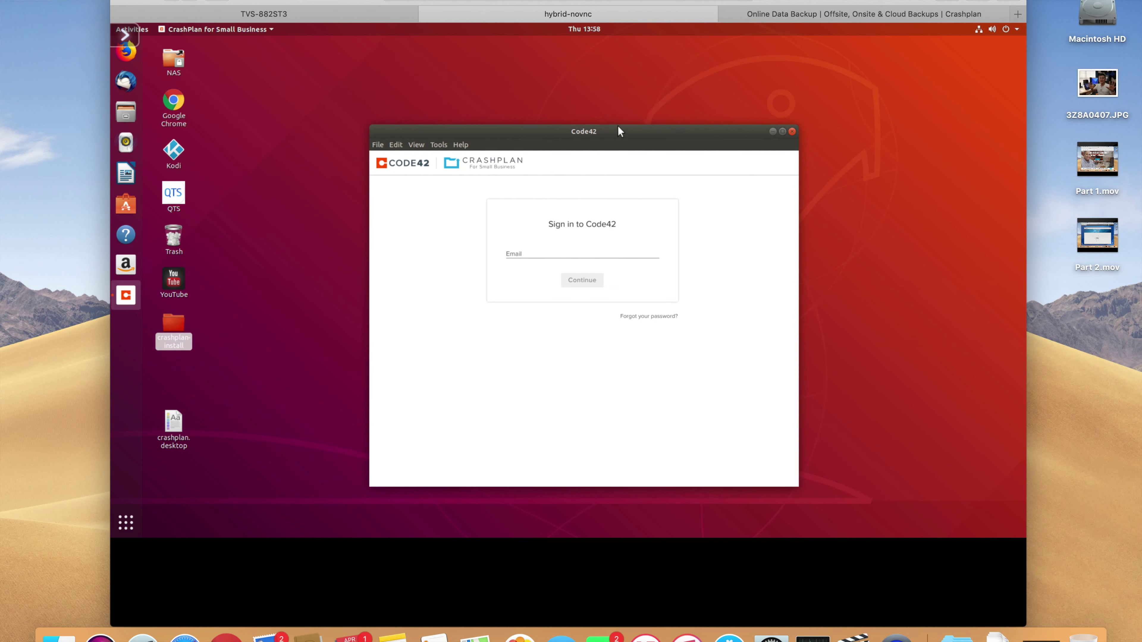
{"action": "left_click", "coordinate": [571, 254]}
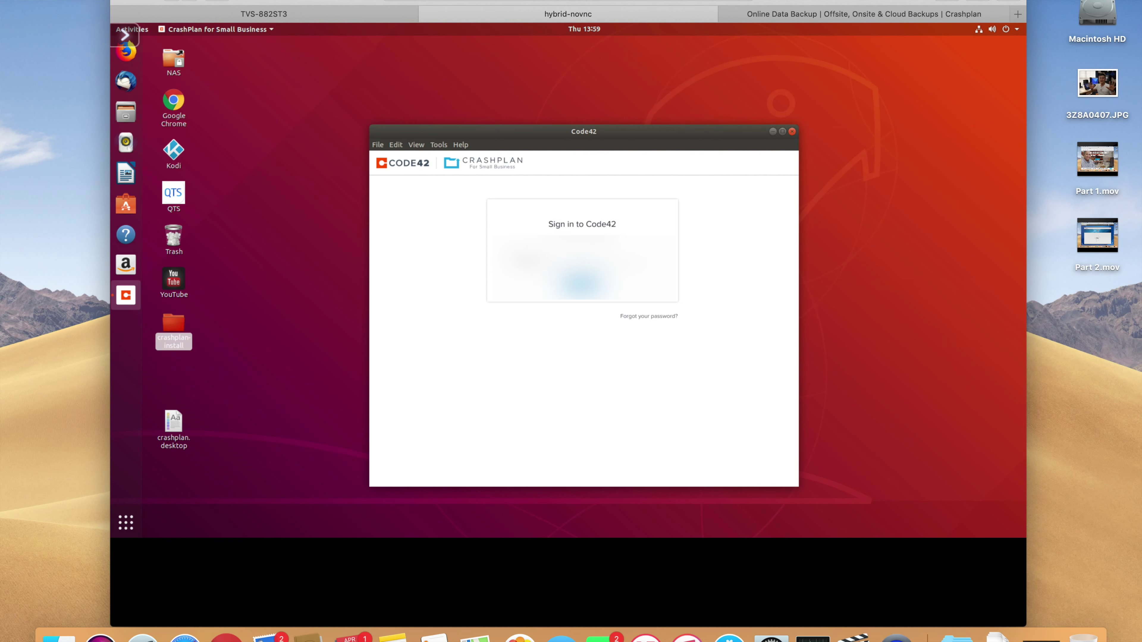
{"action": "left_click", "coordinate": [579, 281]}
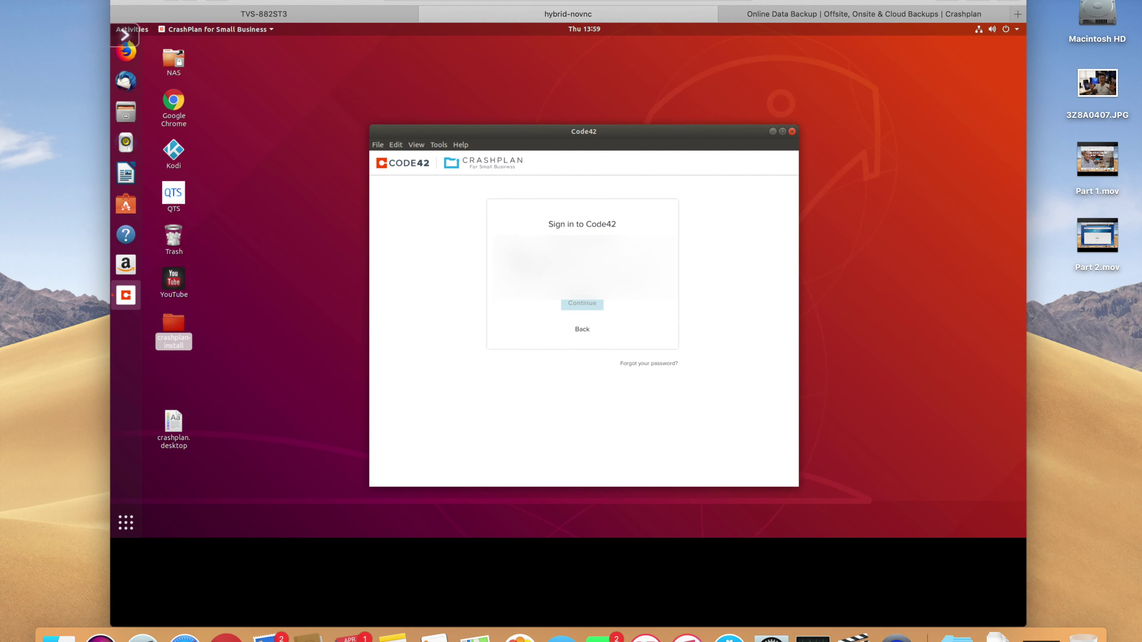
{"action": "key", "text": "Return"}
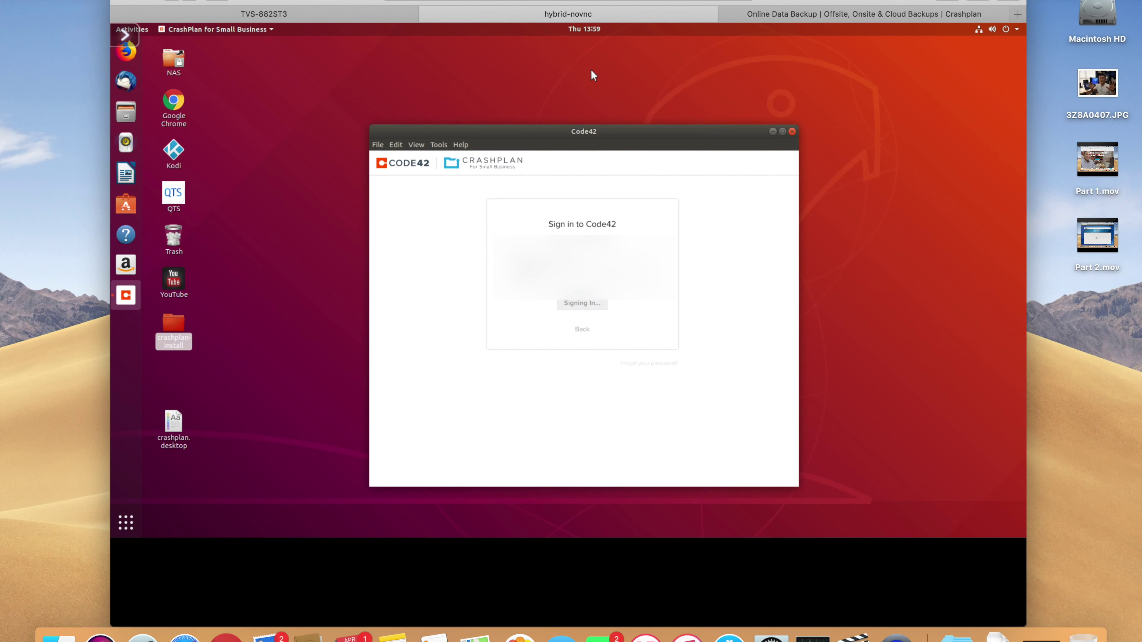
Choose Replace Existing device and start the three-step replacement.
{"action": "left_click_drag", "start_coordinate": [616, 127], "coordinate": [620, 101]}
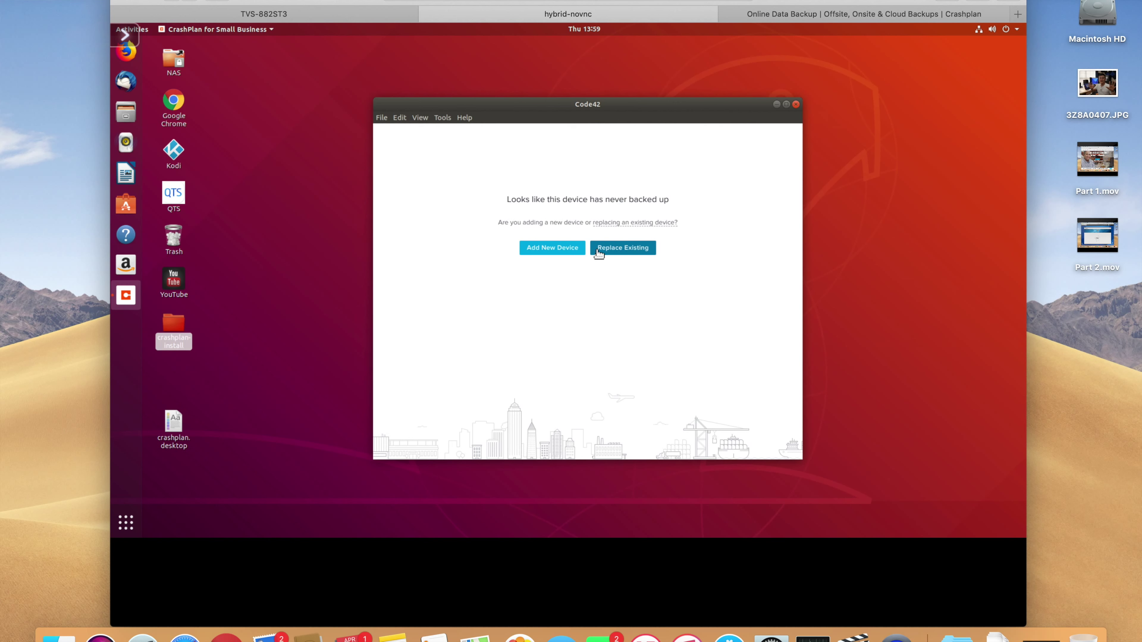
{"action": "left_click", "coordinate": [648, 252]}
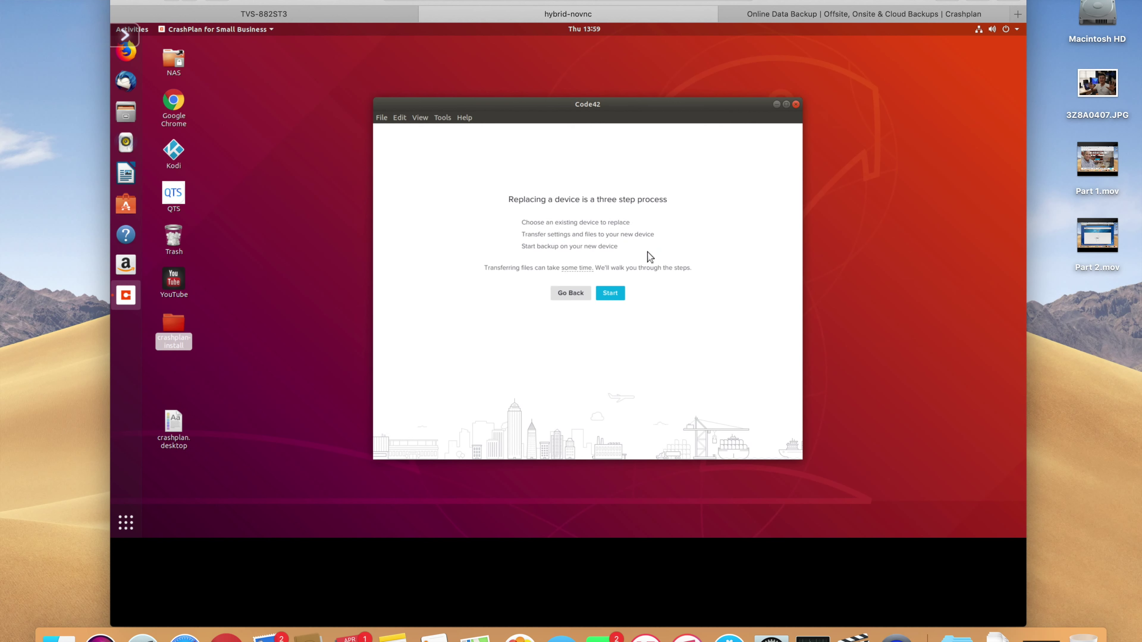
{"action": "left_click", "coordinate": [616, 297]}
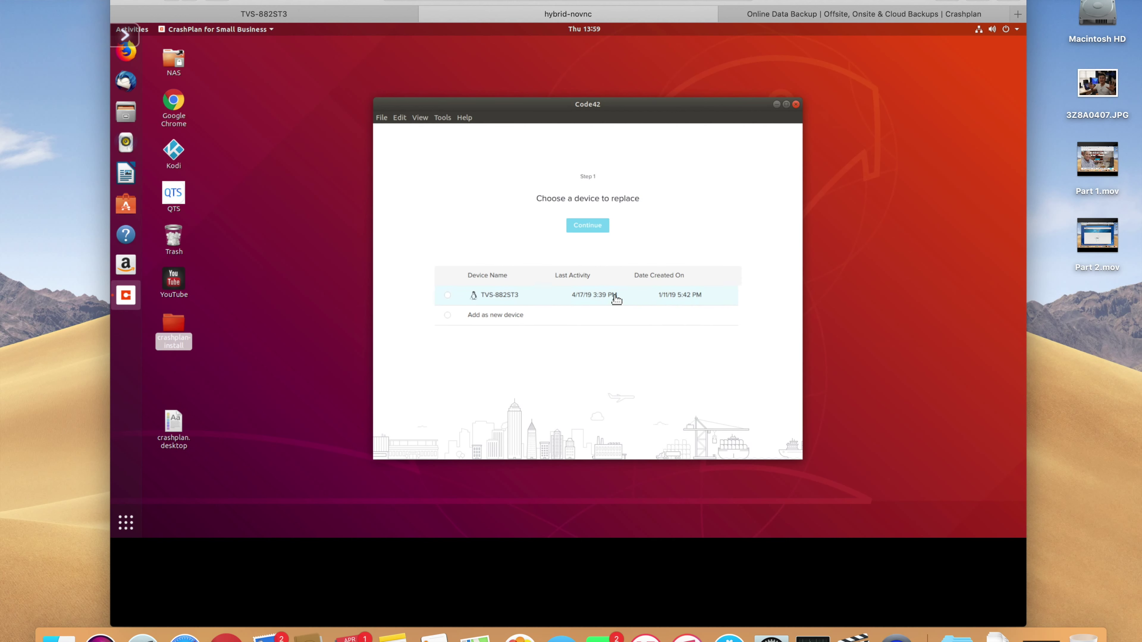
Select TVS-882ST3 as the device to replace and continue without transferring files.
{"action": "left_click", "coordinate": [447, 295]}
{"action": "left_click", "coordinate": [587, 228]}
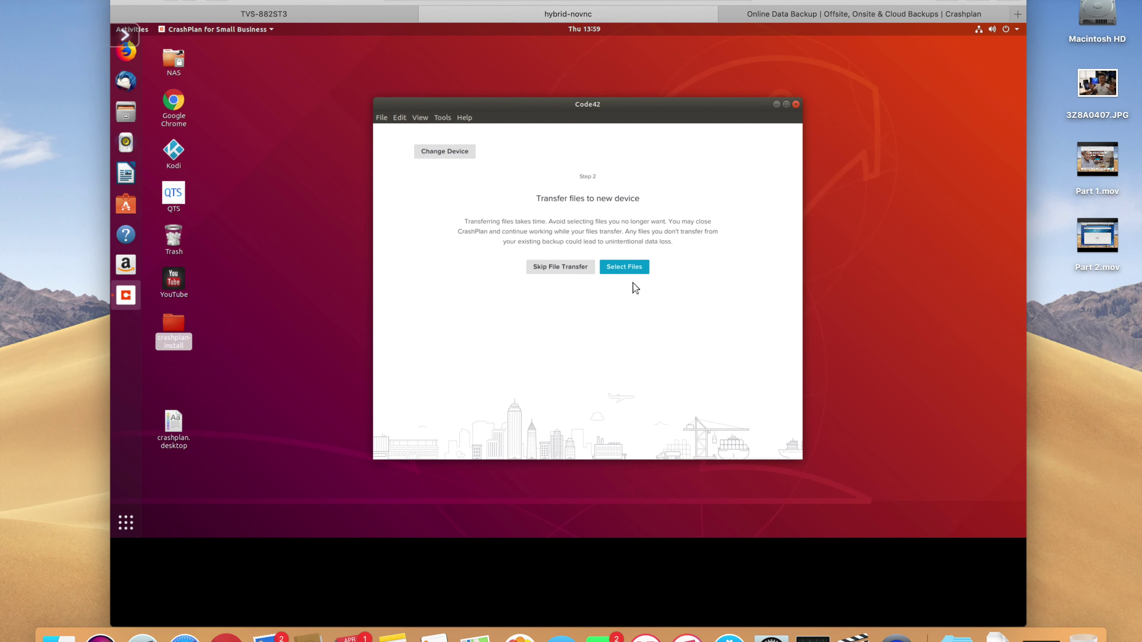
{"action": "left_click", "coordinate": [636, 270]}
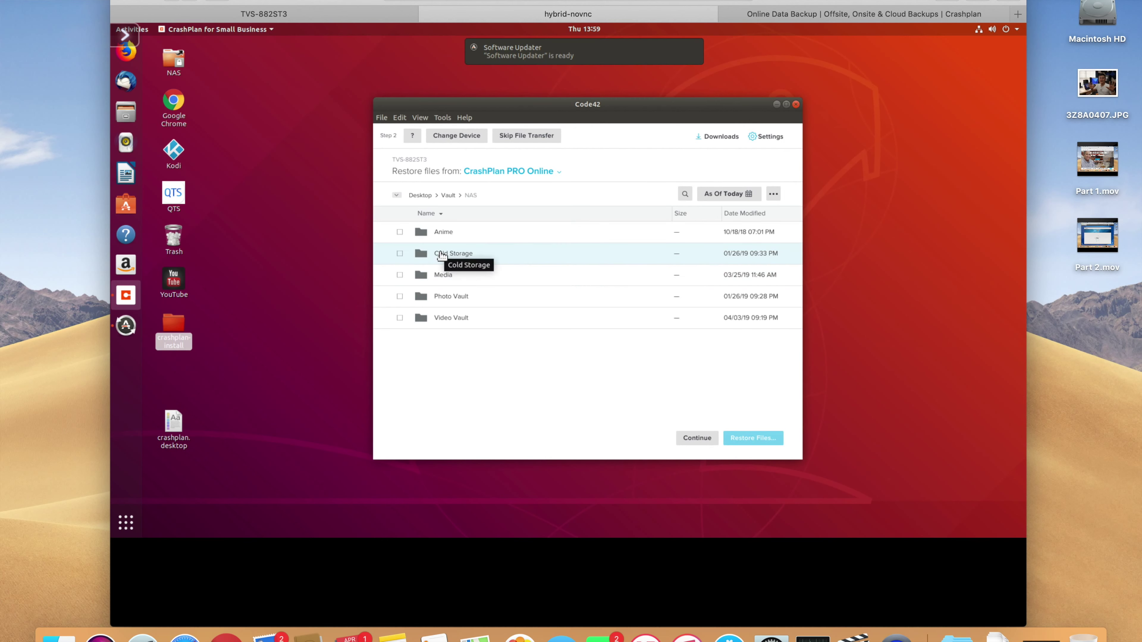
{"action": "left_click", "coordinate": [691, 439]}
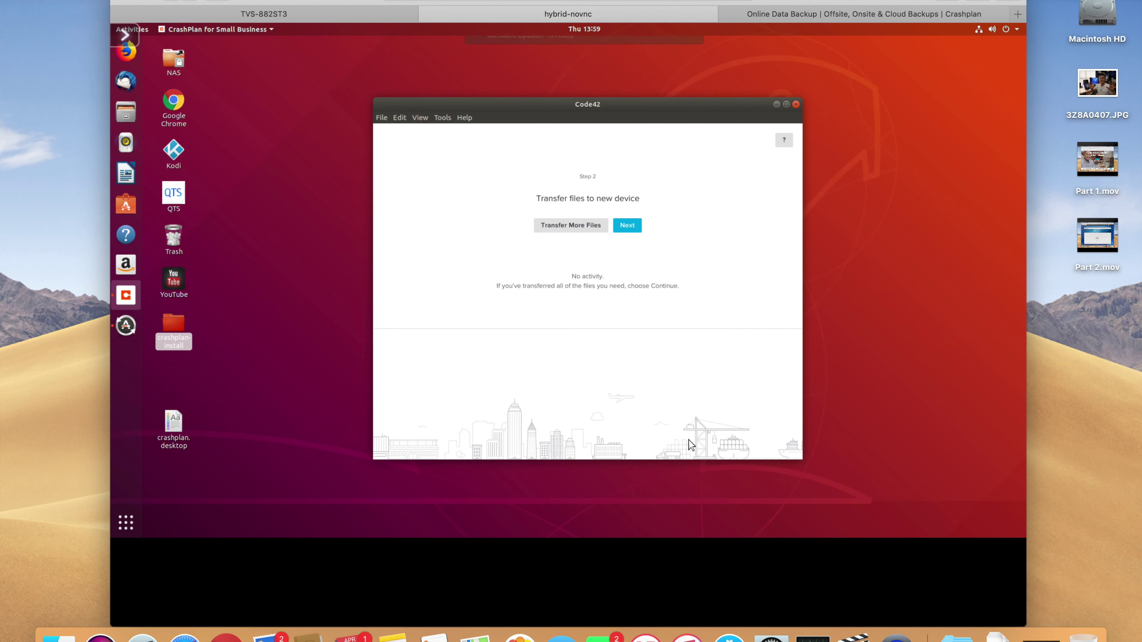
Transfer the old device's settings, re-enter the password, finish, and dismiss the welcome message.
{"action": "left_click", "coordinate": [627, 225]}
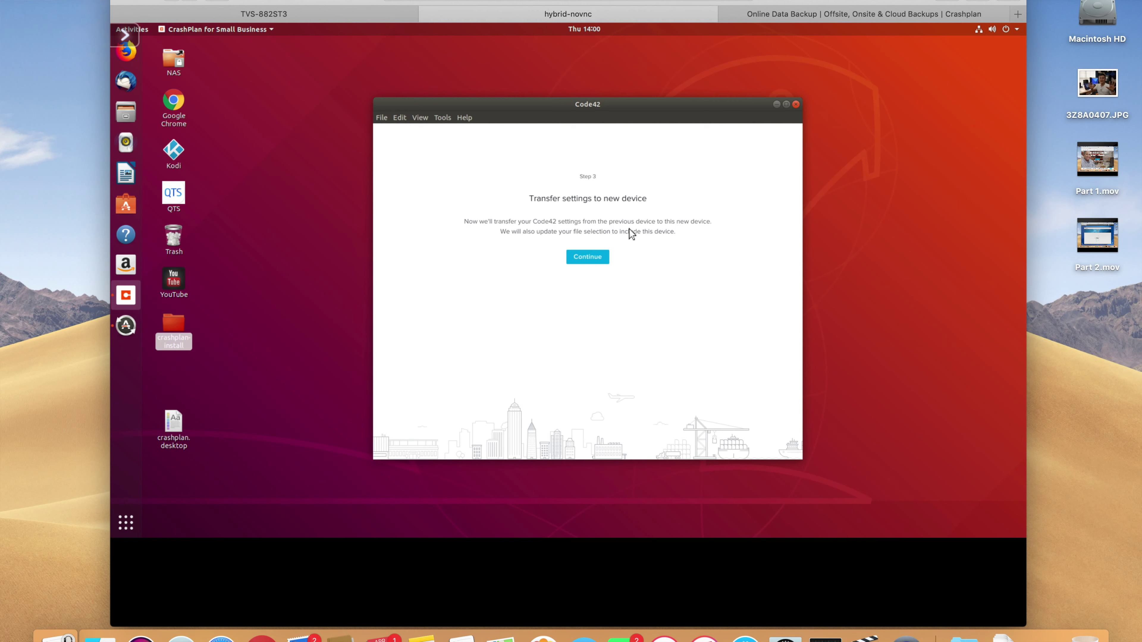
{"action": "left_click", "coordinate": [587, 260]}
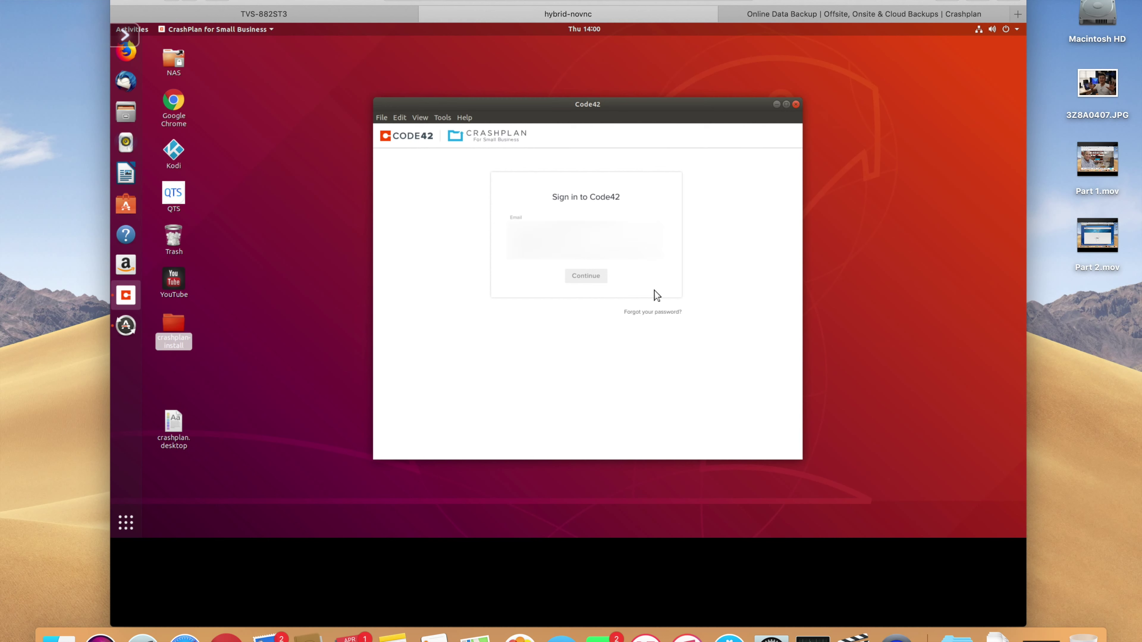
{"action": "key", "text": "Return"}
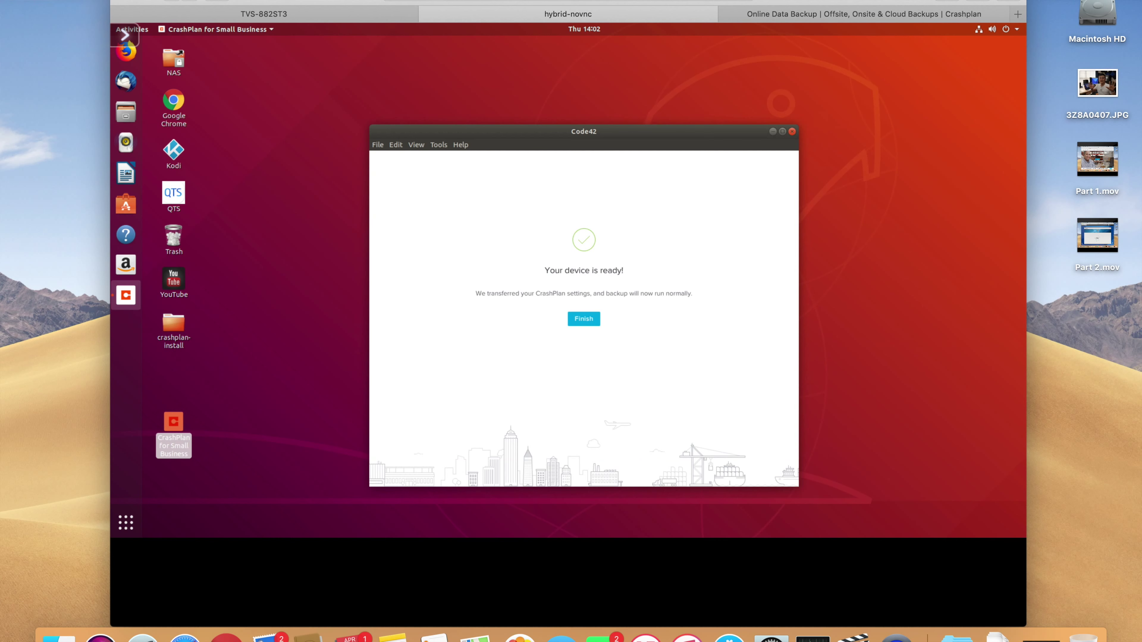
{"action": "left_click", "coordinate": [596, 321]}
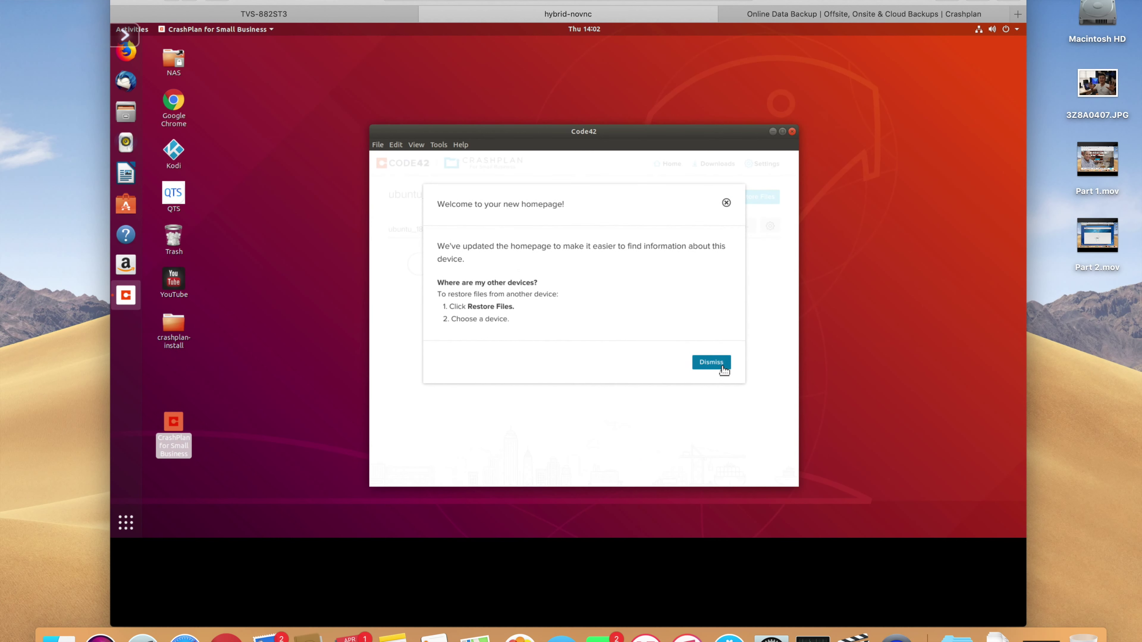
{"action": "left_click", "coordinate": [711, 363]}
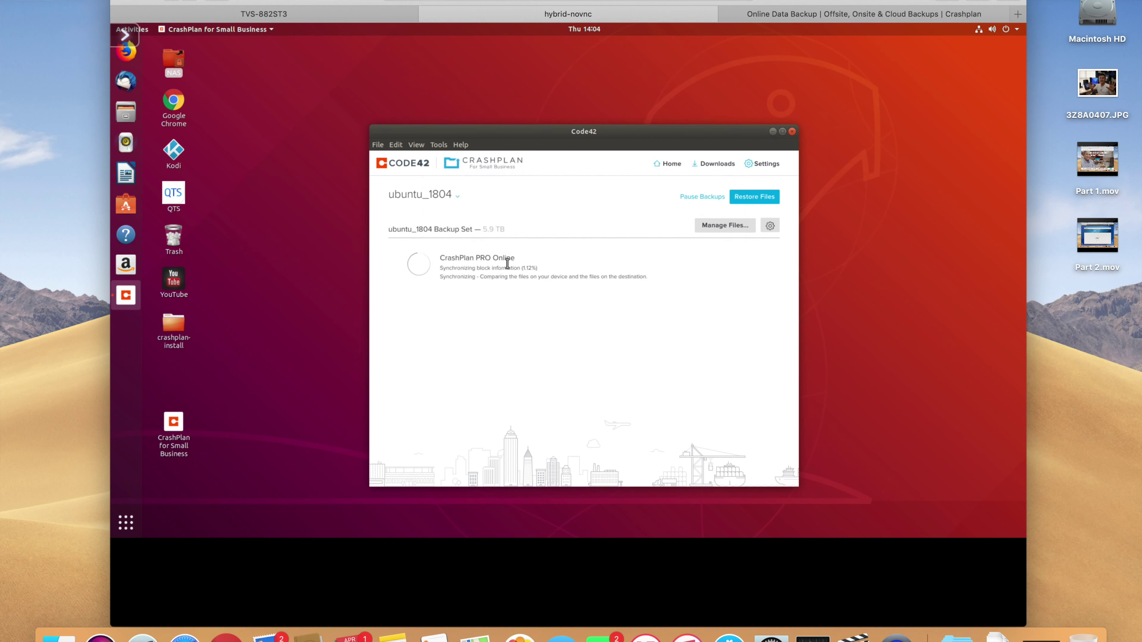
Browse Manage Files up to Desktop and compare with the NAS > Vault shares in the Ubuntu file browser.
{"action": "left_click", "coordinate": [719, 231]}
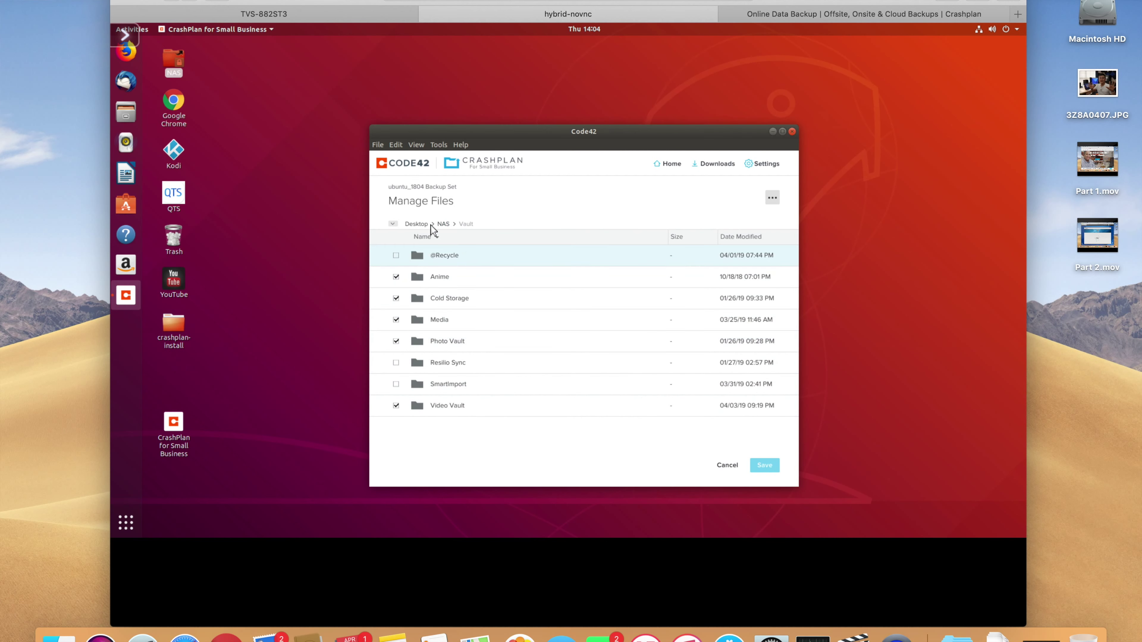
{"action": "left_click", "coordinate": [416, 224]}
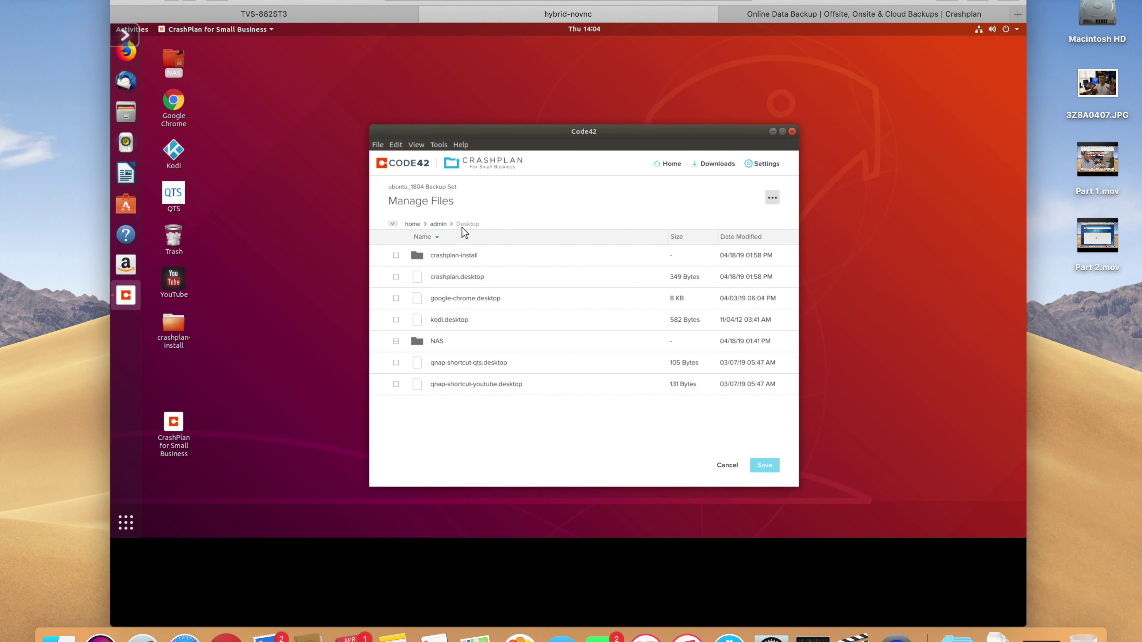
{"action": "left_click", "coordinate": [394, 225]}
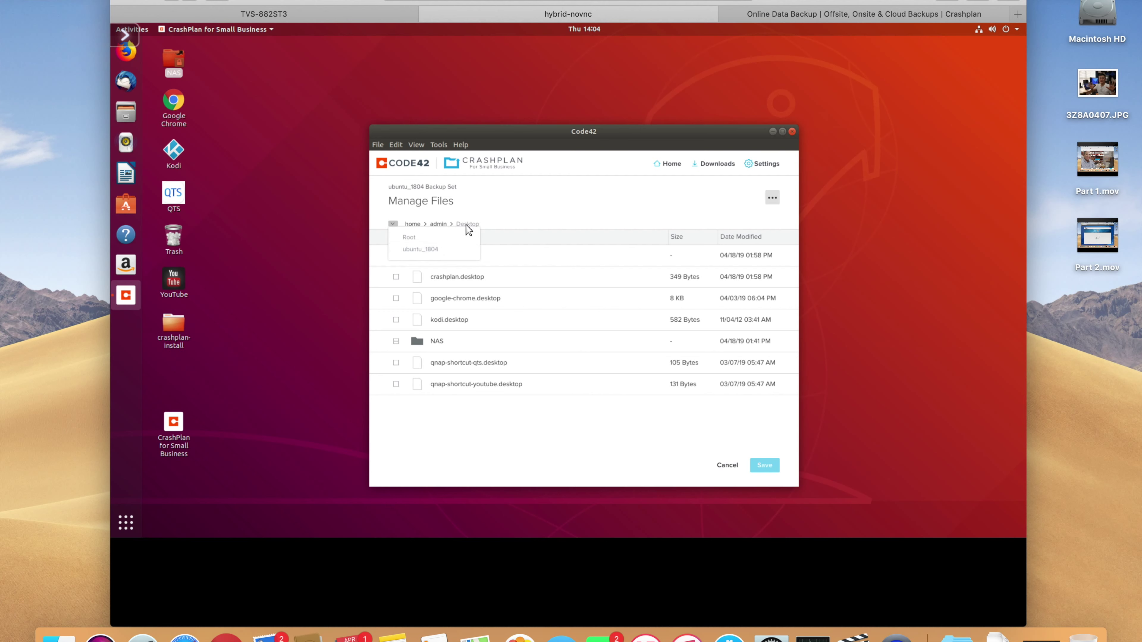
{"action": "left_click", "coordinate": [492, 220]}
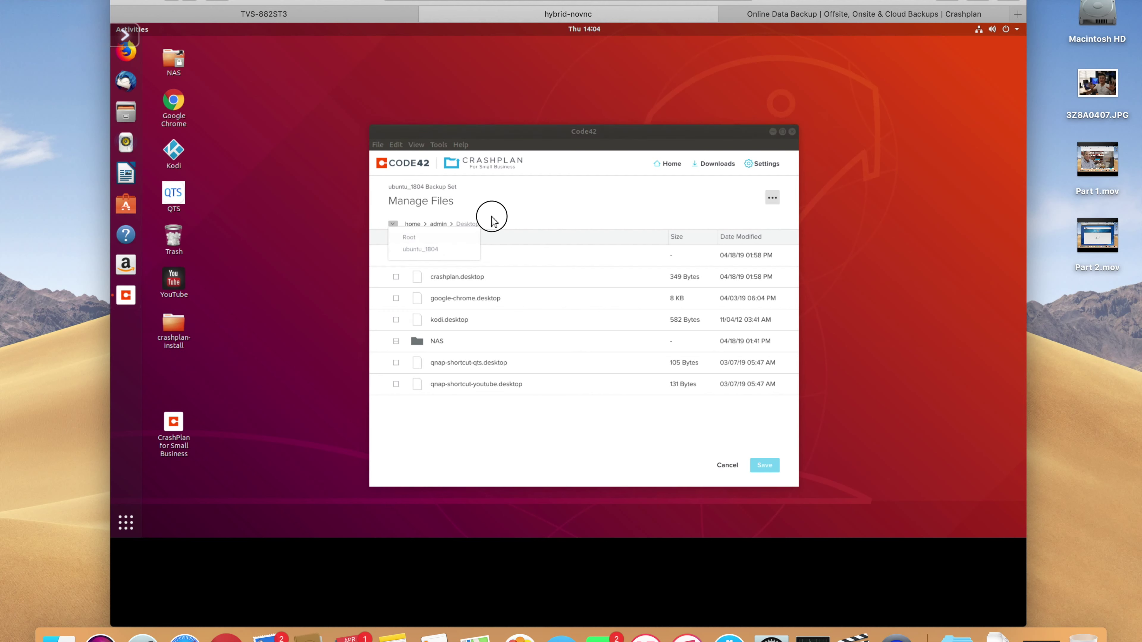
{"action": "double_click", "coordinate": [182, 49]}
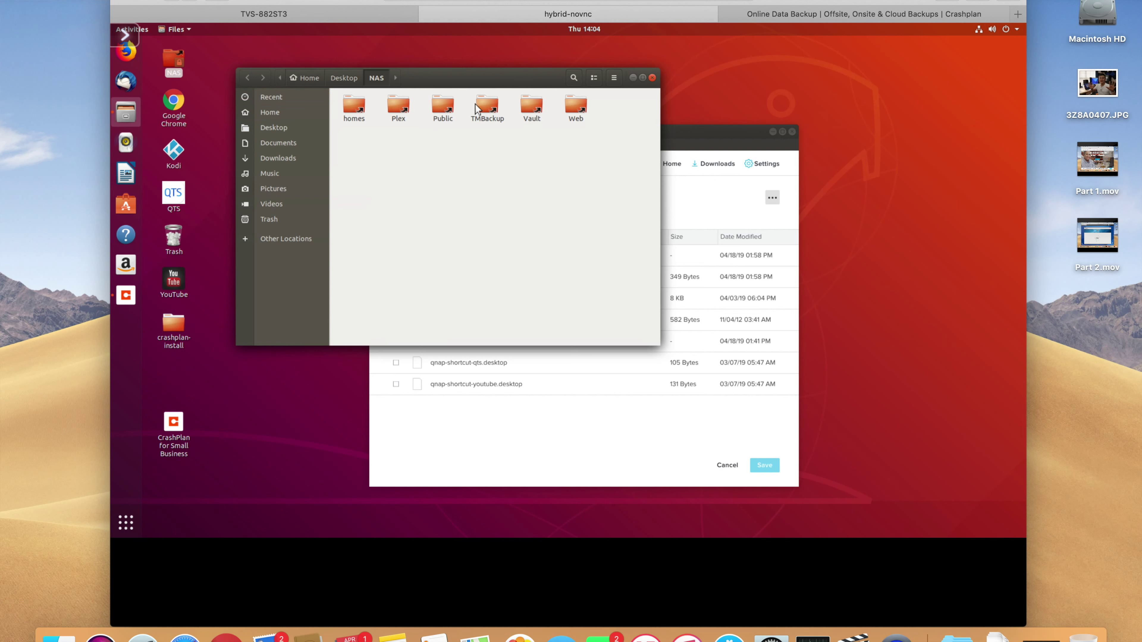
{"action": "double_click", "coordinate": [532, 107]}
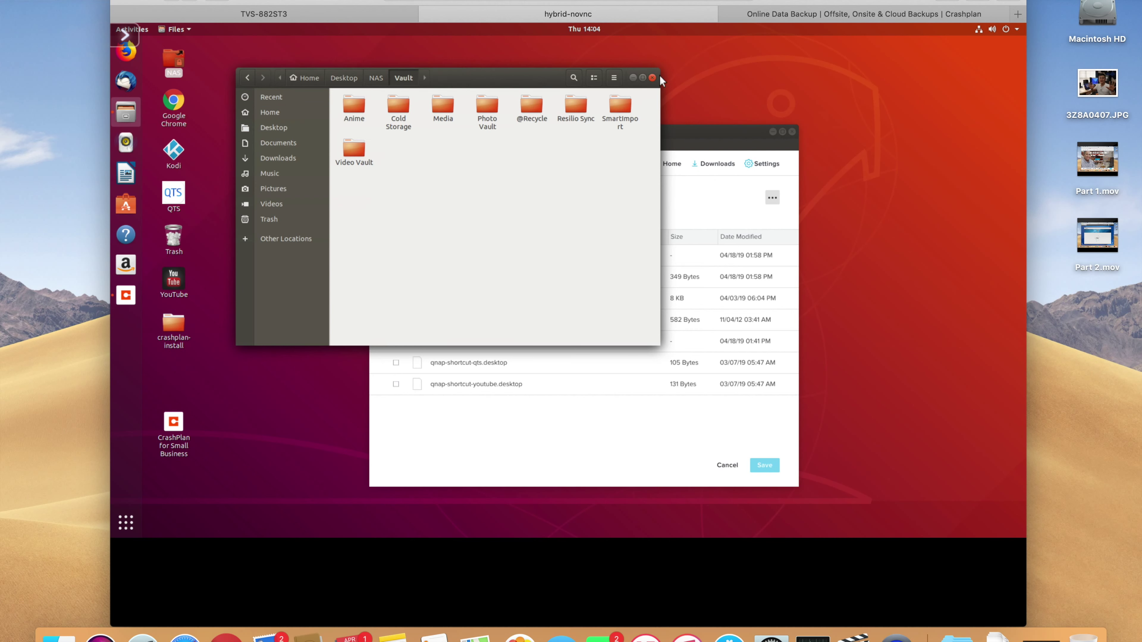
{"action": "left_click", "coordinate": [652, 78]}
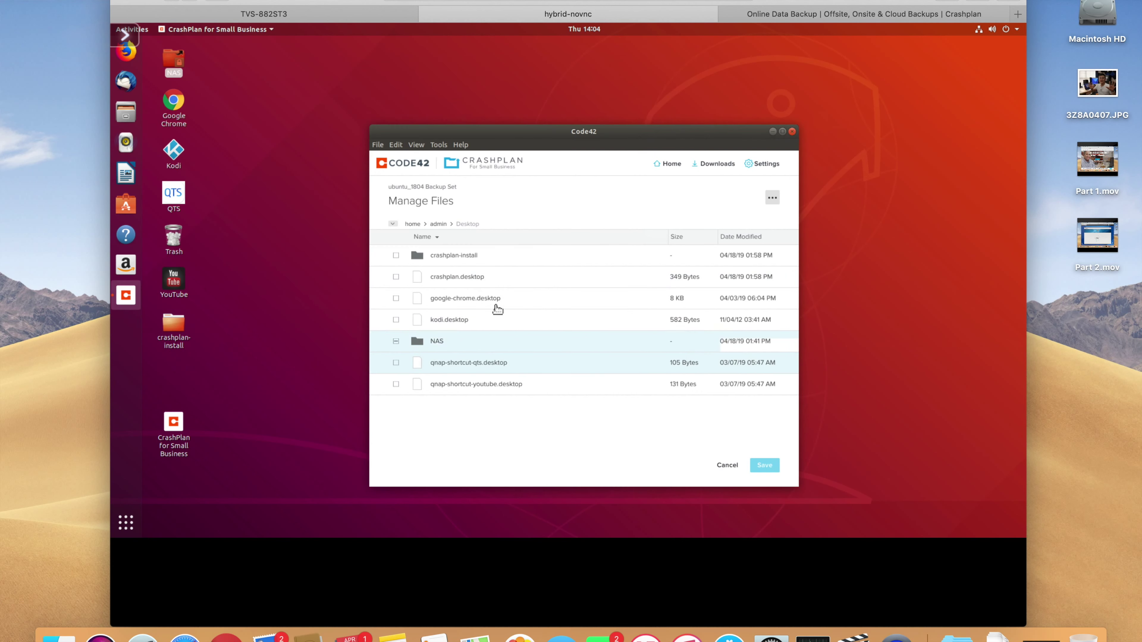
Expand NAS > Vault in the backup list, keep Anime, Cold Storage, Media, Photo Vault and Video Vault checked, and save.
{"action": "left_click", "coordinate": [436, 341]}
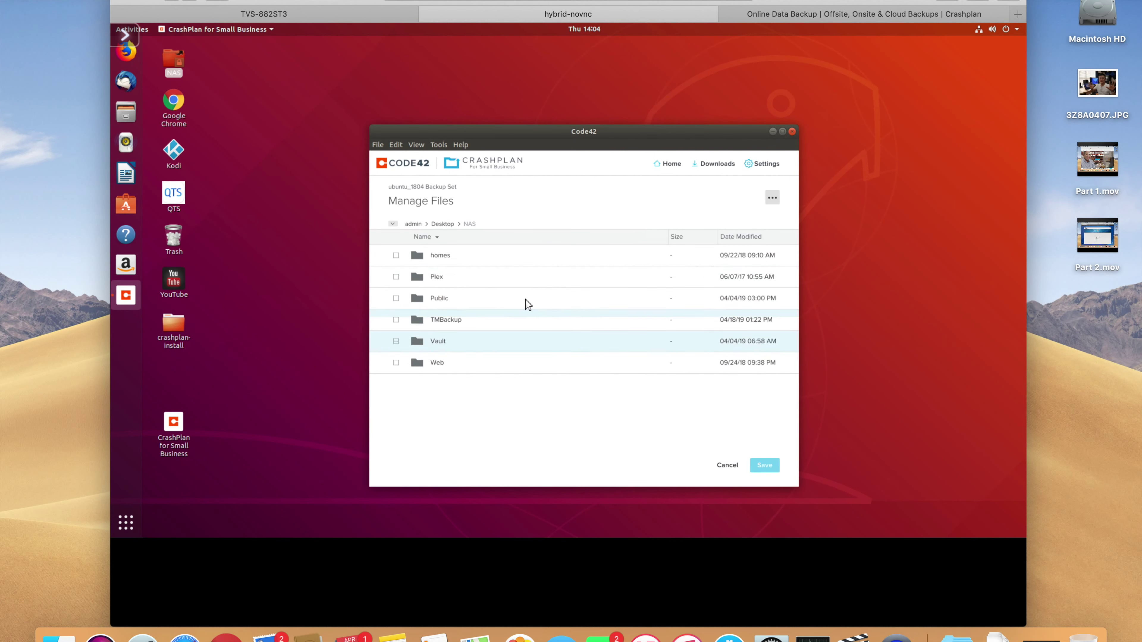
{"action": "left_click", "coordinate": [438, 342]}
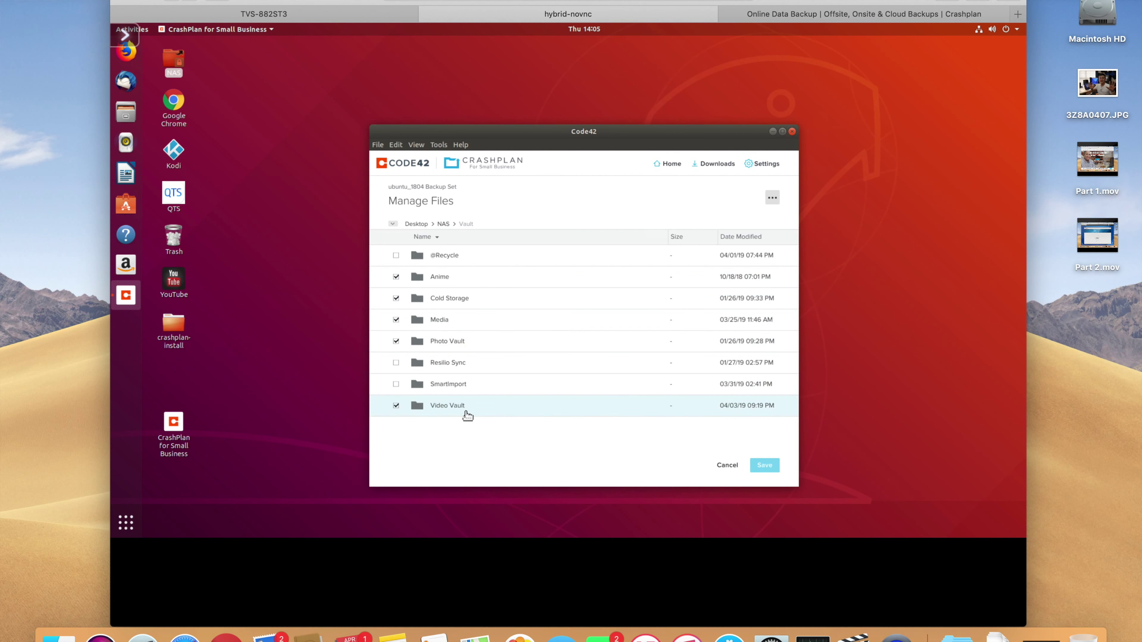
{"action": "left_click", "coordinate": [764, 465]}
{"action": "left_click", "coordinate": [770, 226]}
{"action": "left_click", "coordinate": [486, 230]}
Review the Destinations, Network, Security and Backup Sets tabs of Device Preferences, then close it.
{"action": "left_click", "coordinate": [539, 229]}
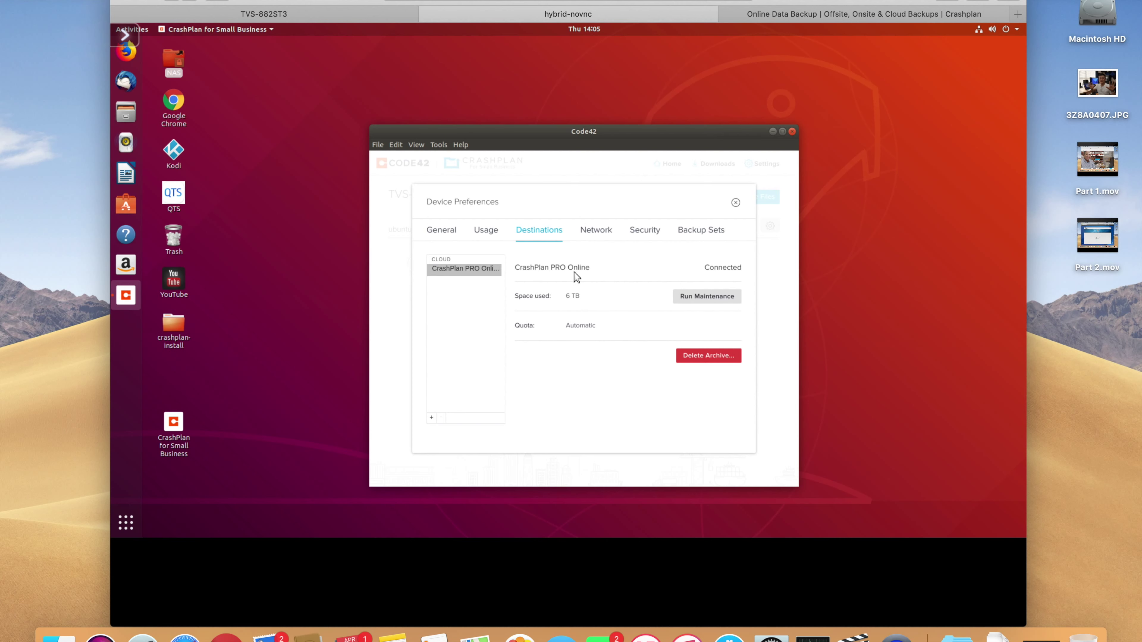
{"action": "left_click", "coordinate": [605, 230]}
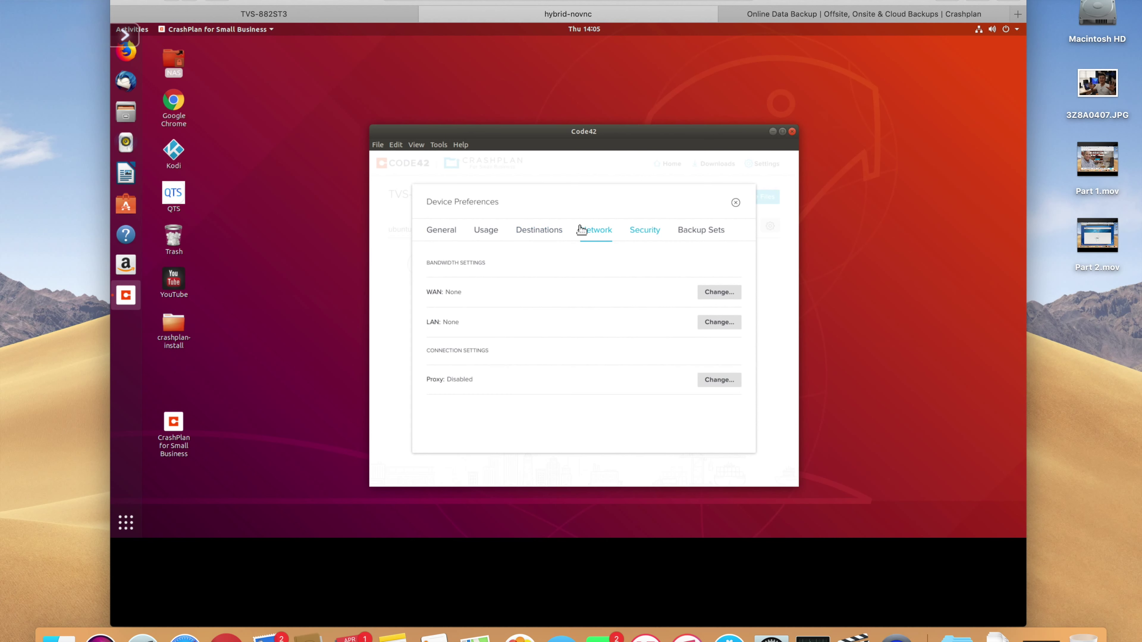
{"action": "left_click", "coordinate": [653, 235]}
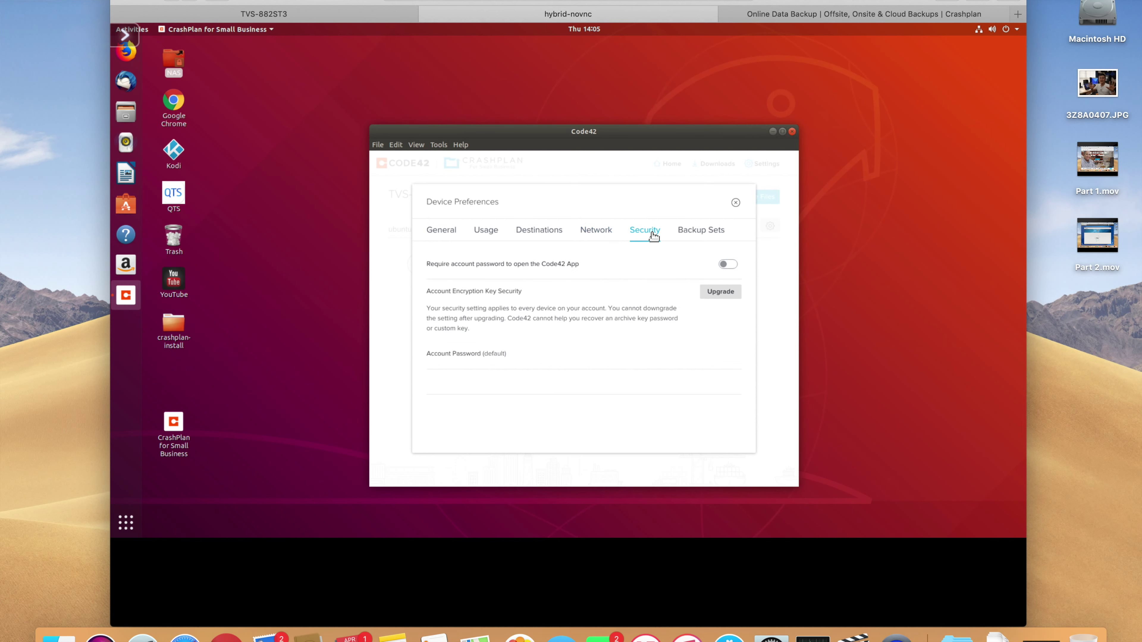
{"action": "left_click", "coordinate": [701, 236]}
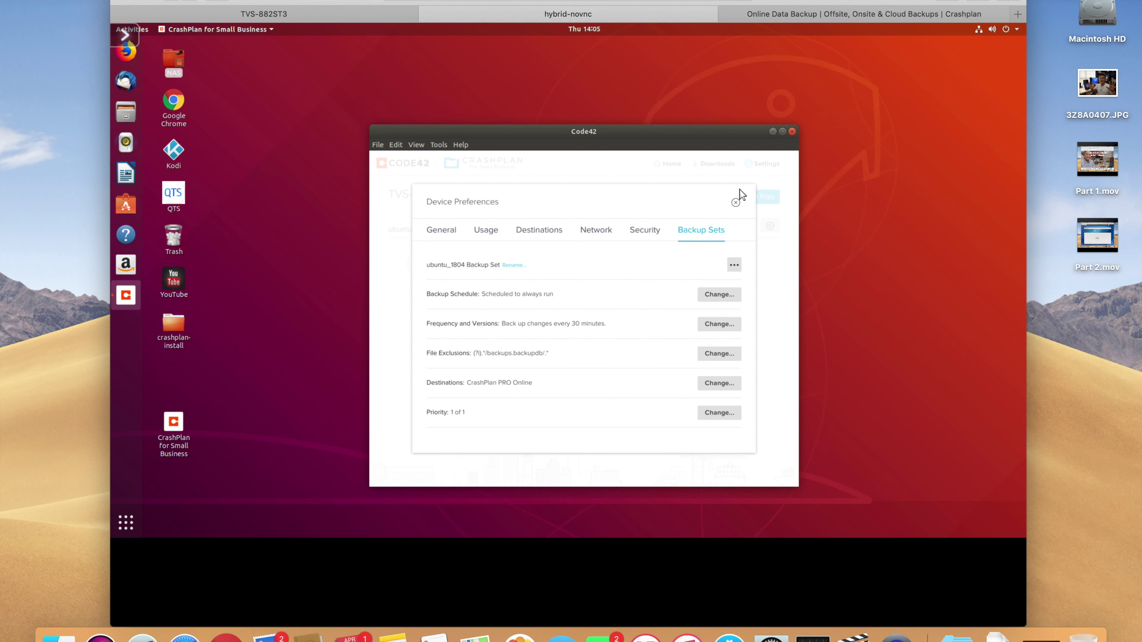
{"action": "left_click", "coordinate": [736, 205]}
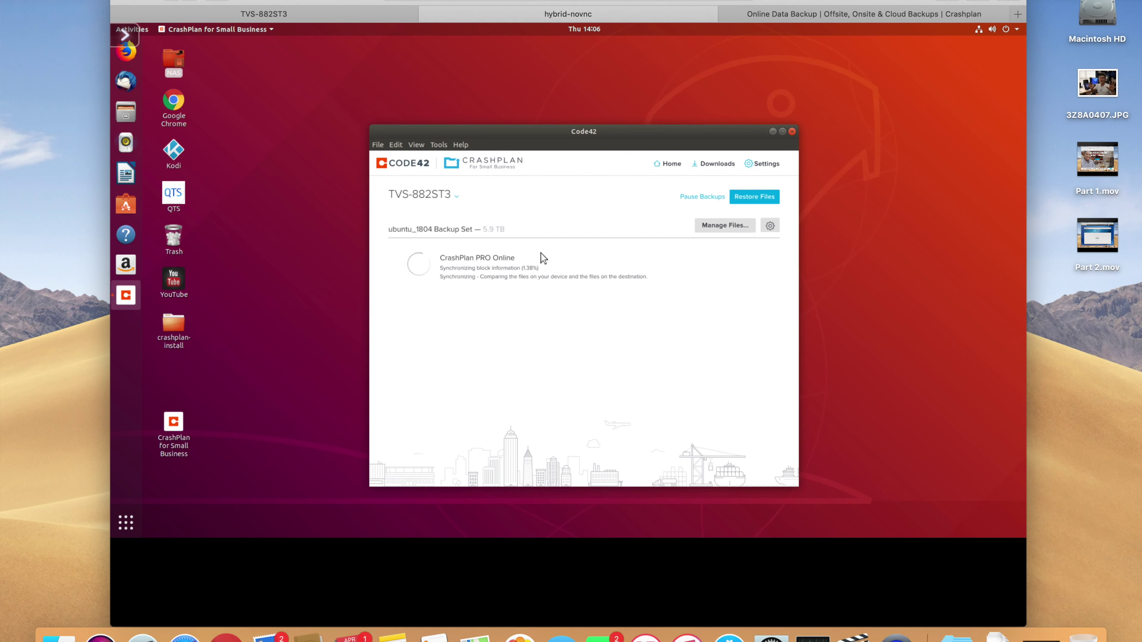
Close the HDMI restart warning on the TVS-882ST3 tab, then go through the tabs to the CrashPlan website.
{"action": "left_click", "coordinate": [351, 19]}
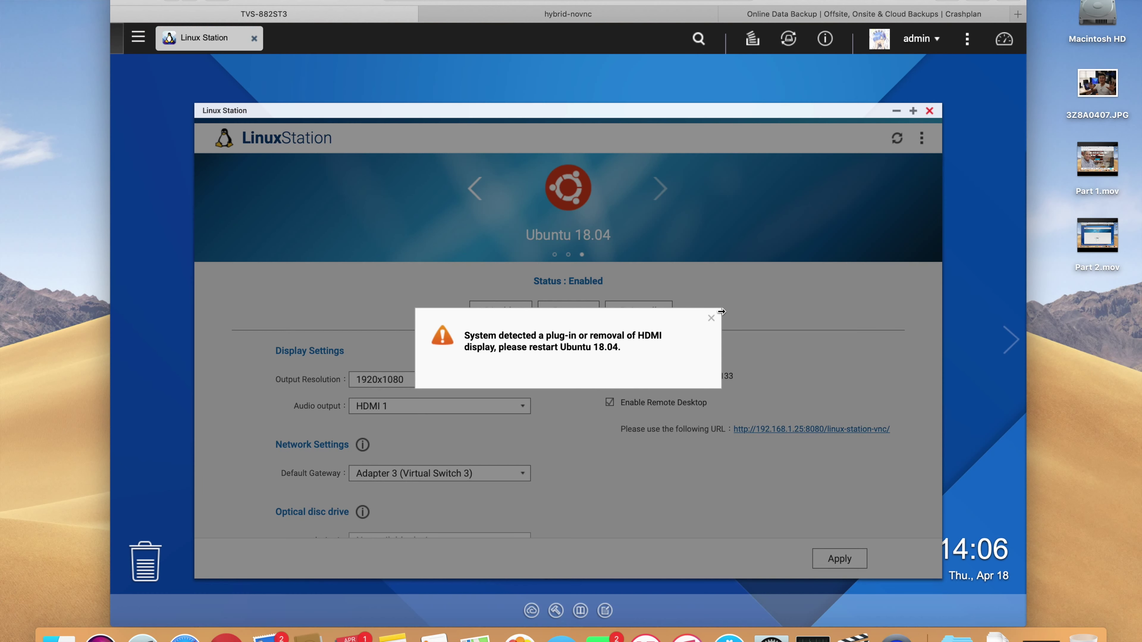
{"action": "left_click", "coordinate": [711, 318]}
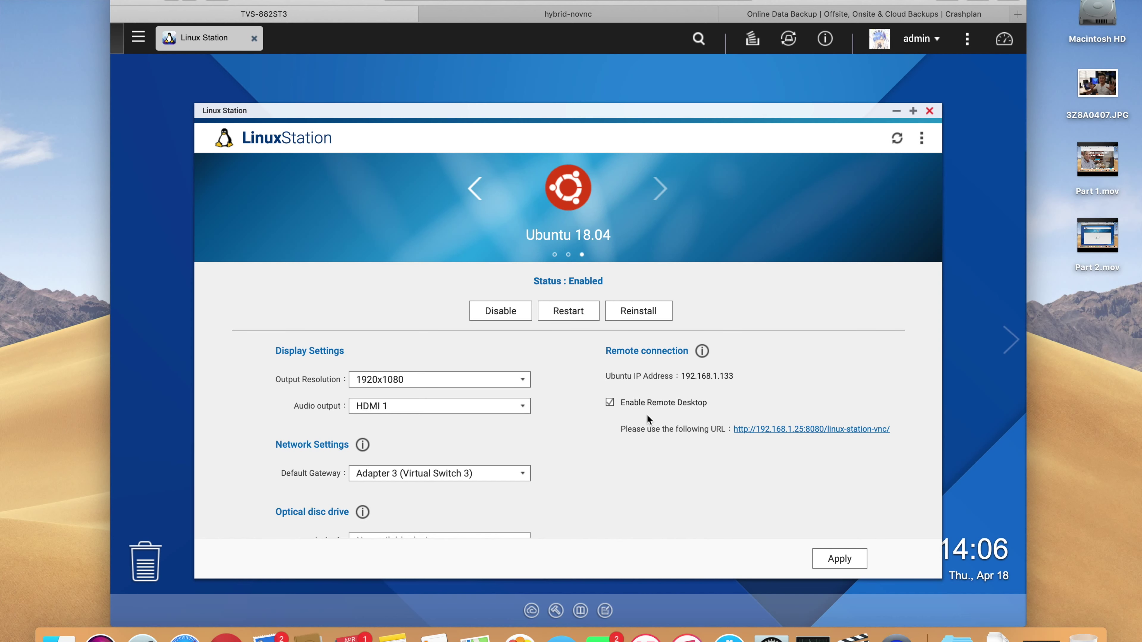
{"action": "left_click", "coordinate": [639, 13]}
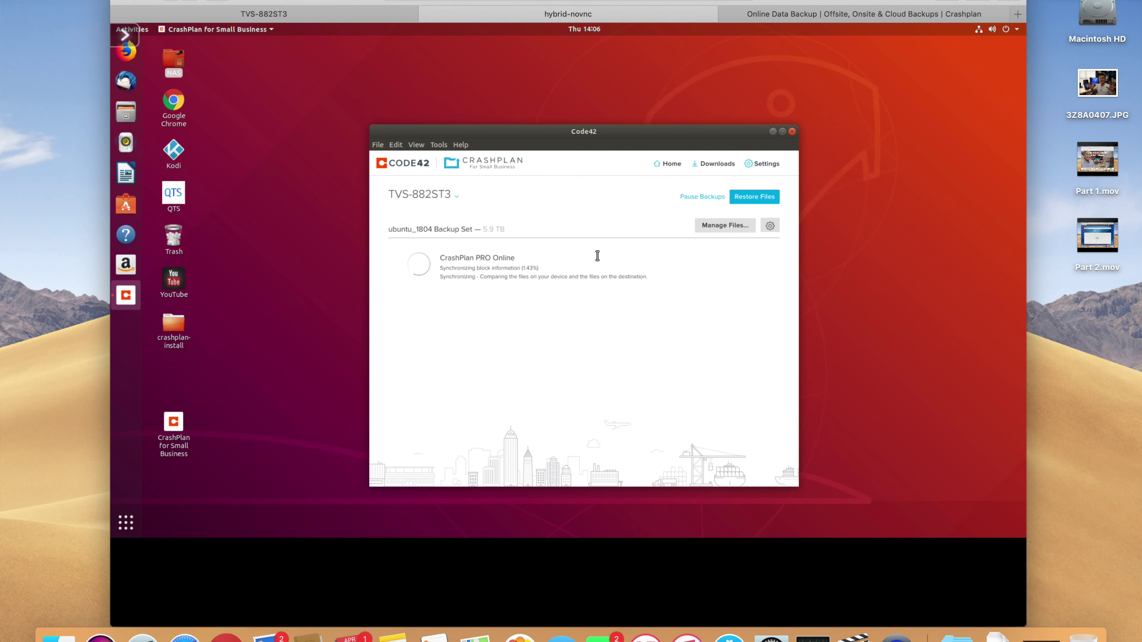
{"action": "left_click", "coordinate": [750, 14]}
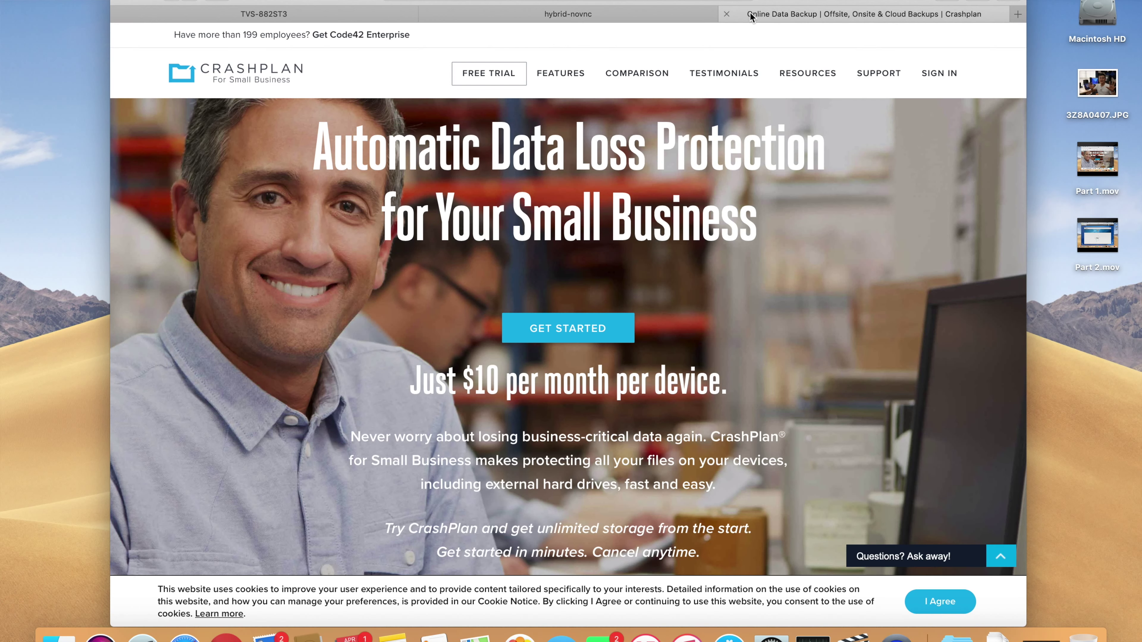
Sign in to the Code42 console with the saved browser credentials and expand the Users section.
{"action": "left_click", "coordinate": [939, 73]}
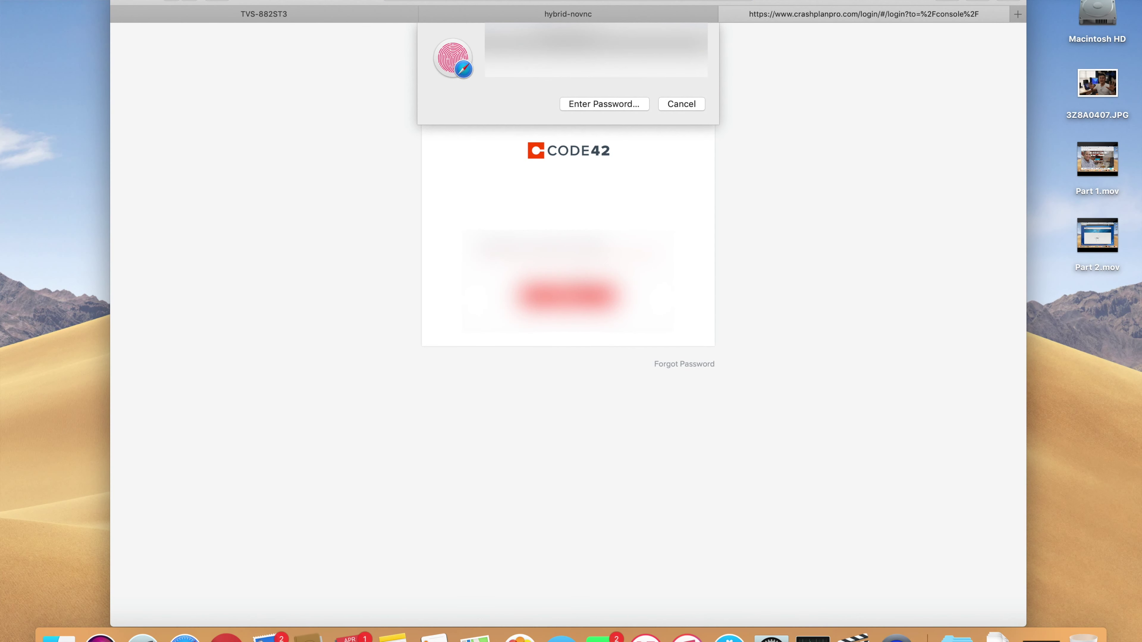
{"action": "key", "text": "Escape"}
{"action": "key", "text": "Return"}
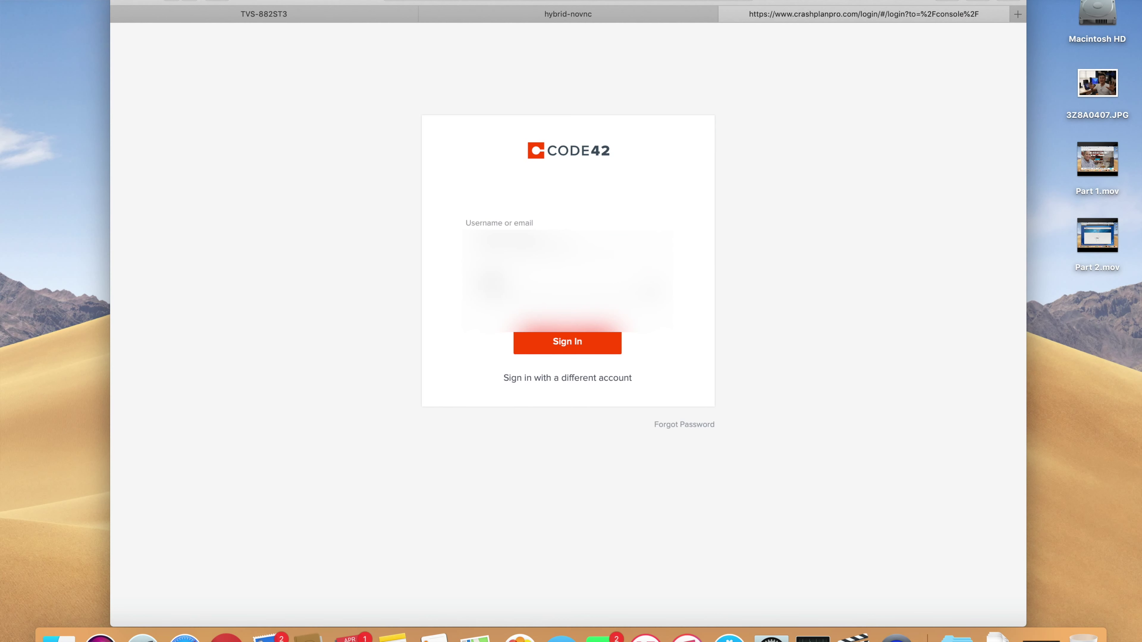
{"action": "key", "text": "Return"}
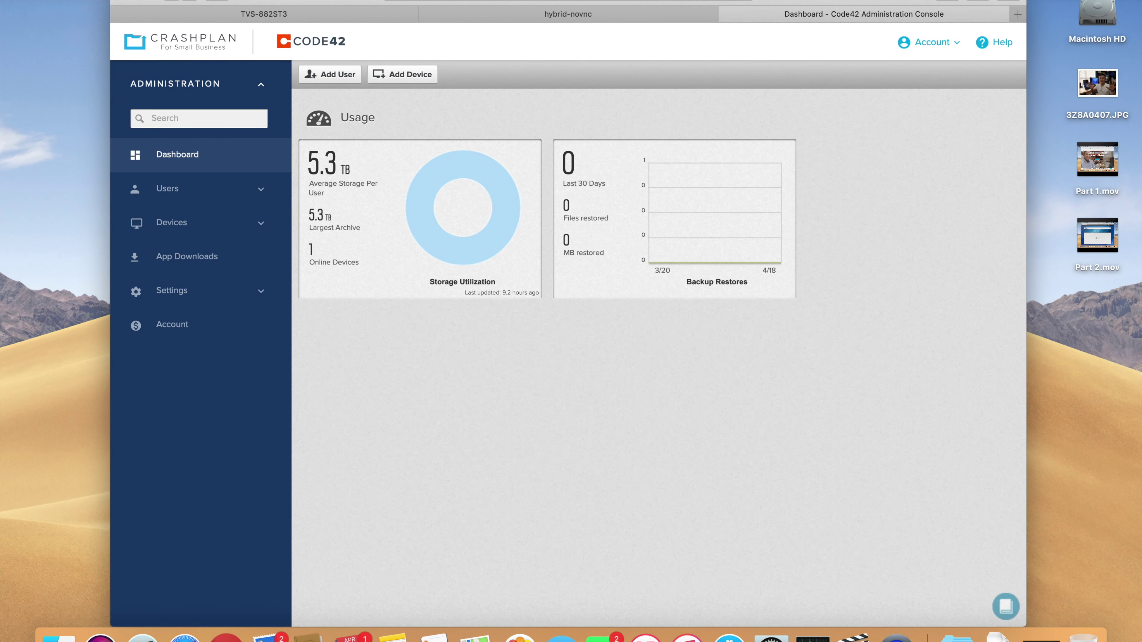
{"action": "left_click", "coordinate": [246, 192]}
Check Users > Active, Dashboard and Devices > Active, then open the user showing TVS-882ST3 backing up 5.3 TB.
{"action": "left_click", "coordinate": [210, 223]}
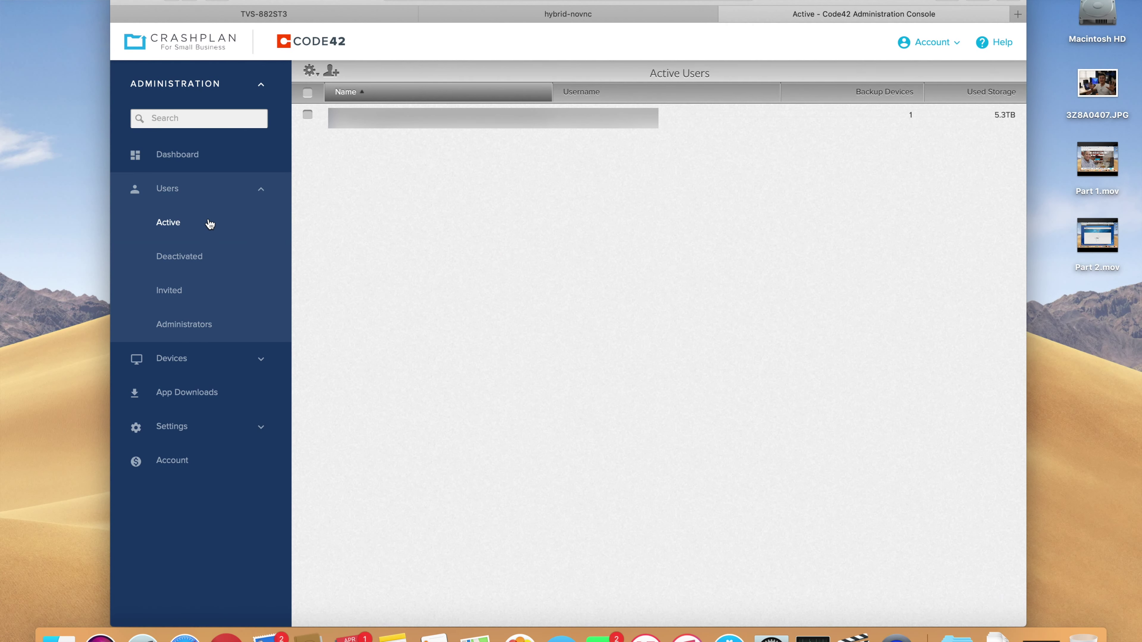
{"action": "left_click", "coordinate": [209, 155]}
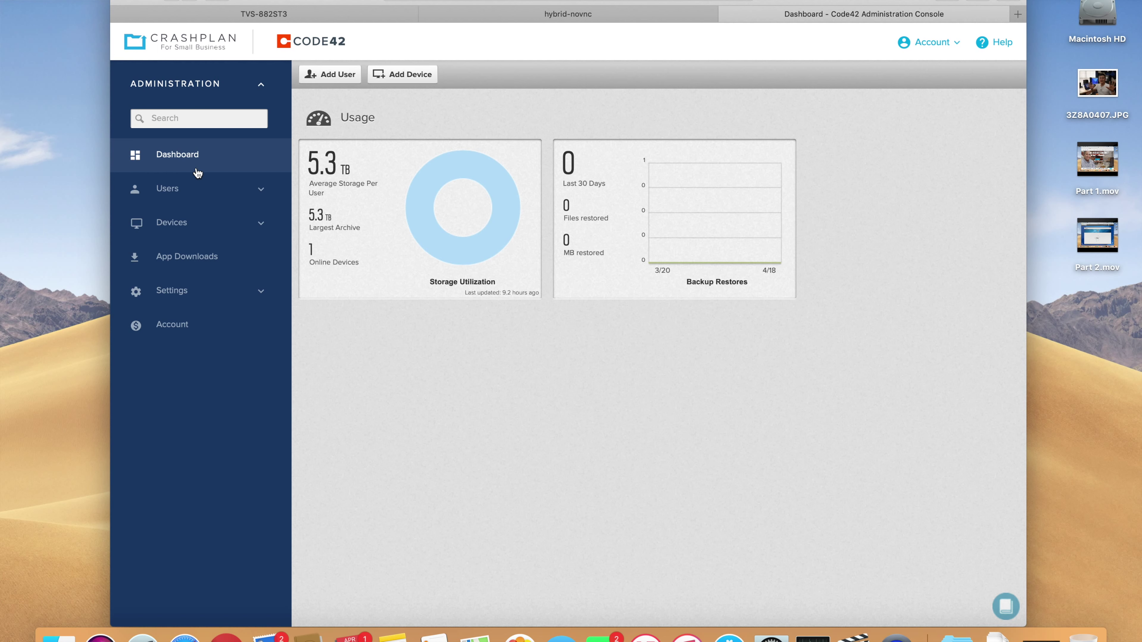
{"action": "left_click", "coordinate": [180, 224]}
{"action": "left_click", "coordinate": [191, 266]}
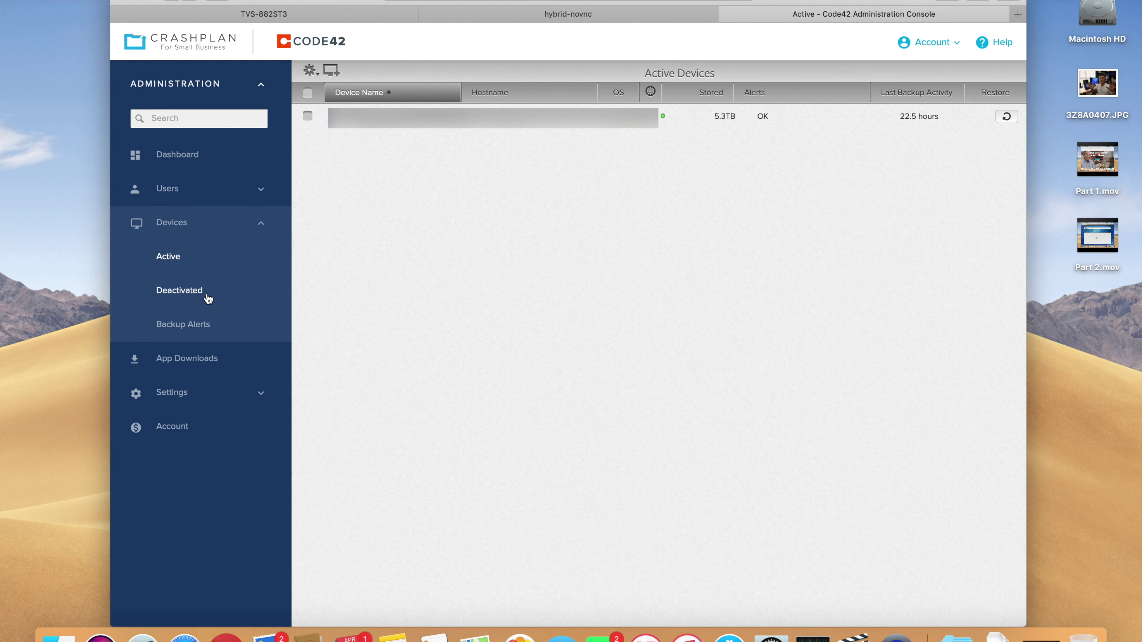
{"action": "left_click", "coordinate": [227, 192]}
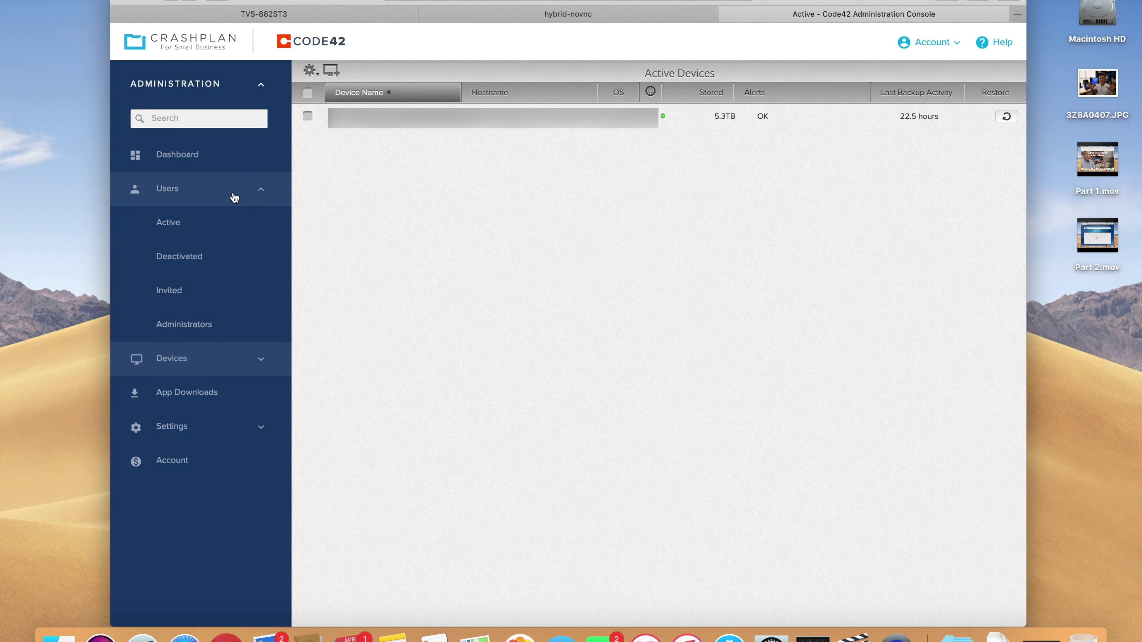
{"action": "left_click", "coordinate": [219, 230]}
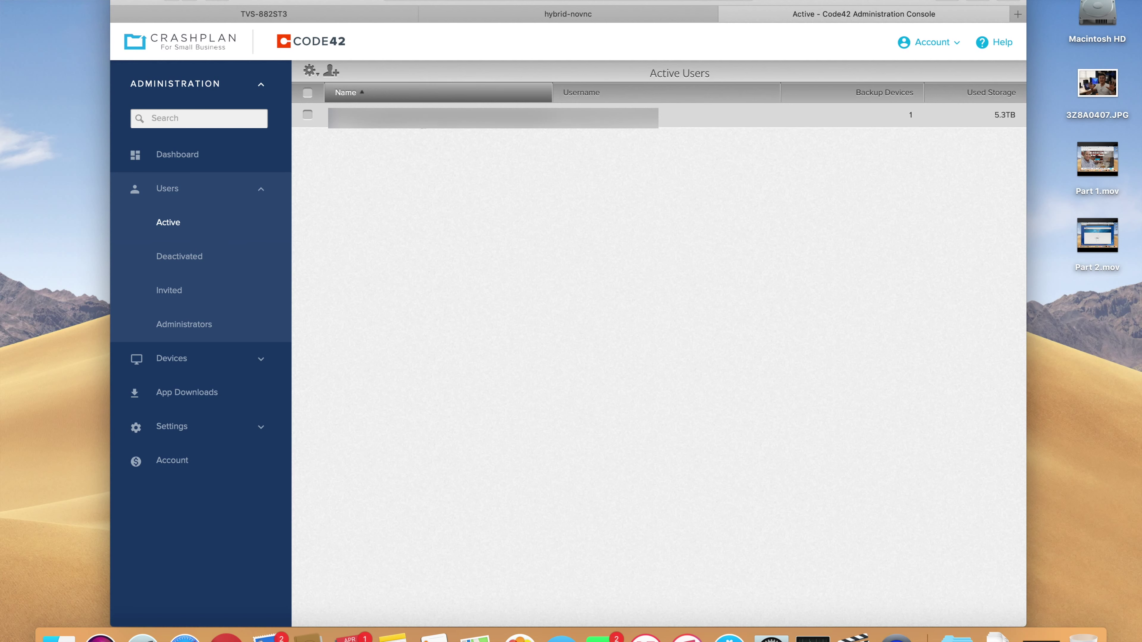
{"action": "left_click", "coordinate": [420, 117]}
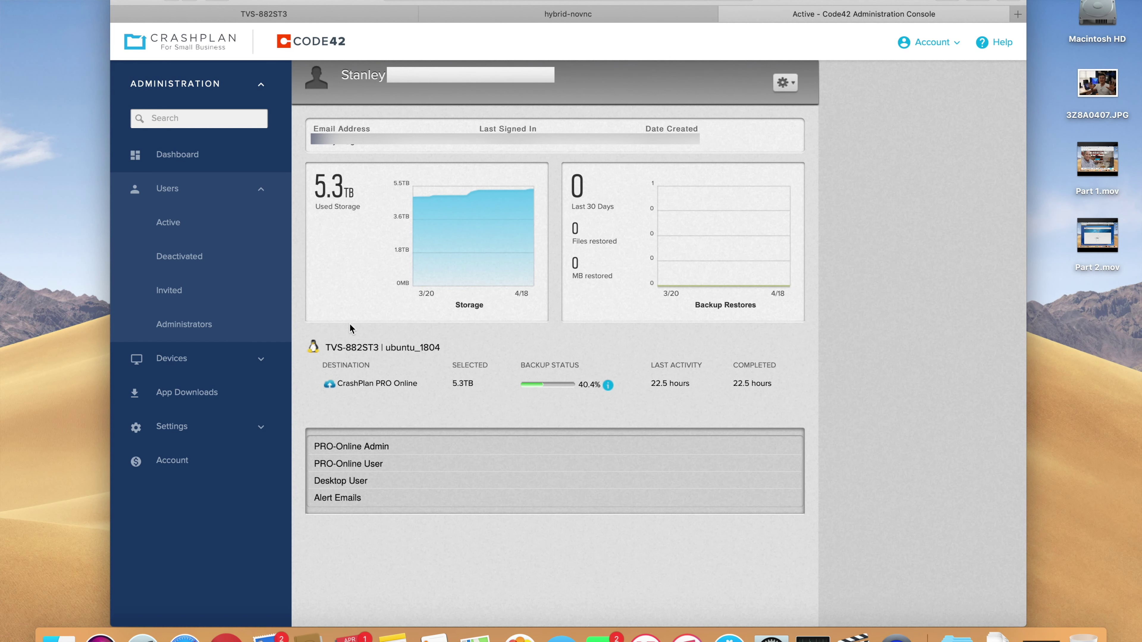